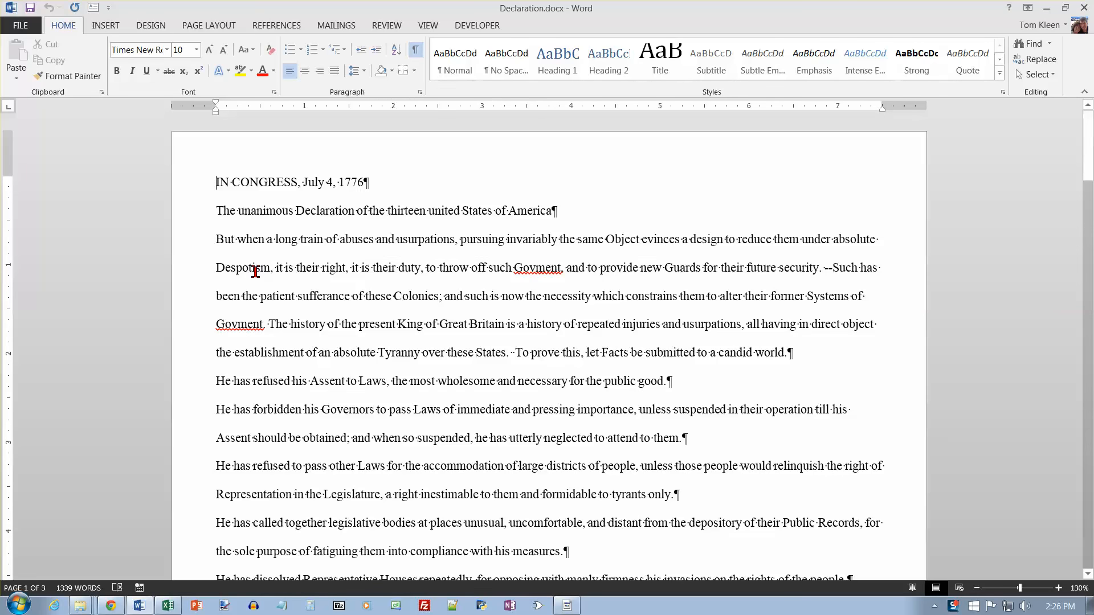
Step: Save the document as a copy in the WordPracticeTest folder, replacing the existing declaration file that carries the author's name without a trailing number
{"action": "left_click", "coordinate": [29, 30]}
{"action": "left_click", "coordinate": [45, 152]}
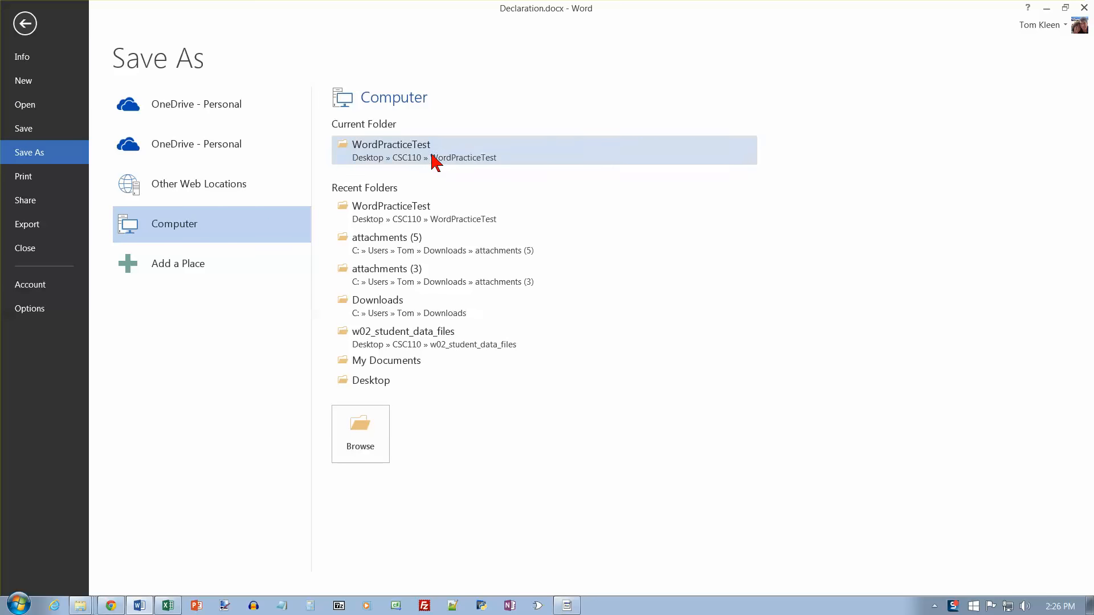
{"action": "left_click", "coordinate": [432, 155]}
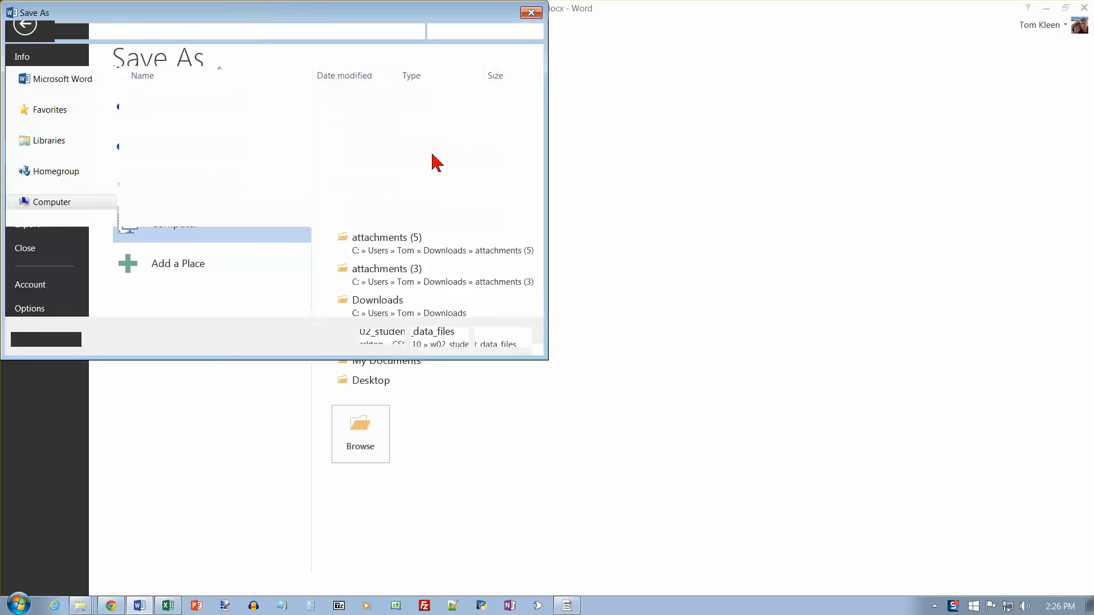
{"action": "left_click", "coordinate": [225, 128]}
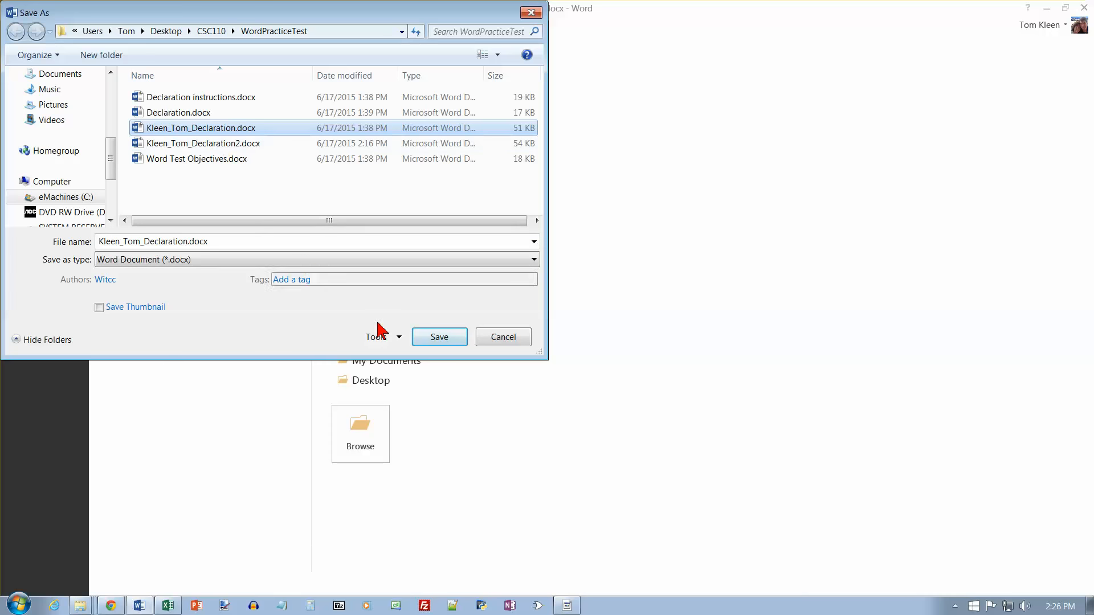
{"action": "left_click", "coordinate": [444, 340]}
{"action": "left_click", "coordinate": [503, 343]}
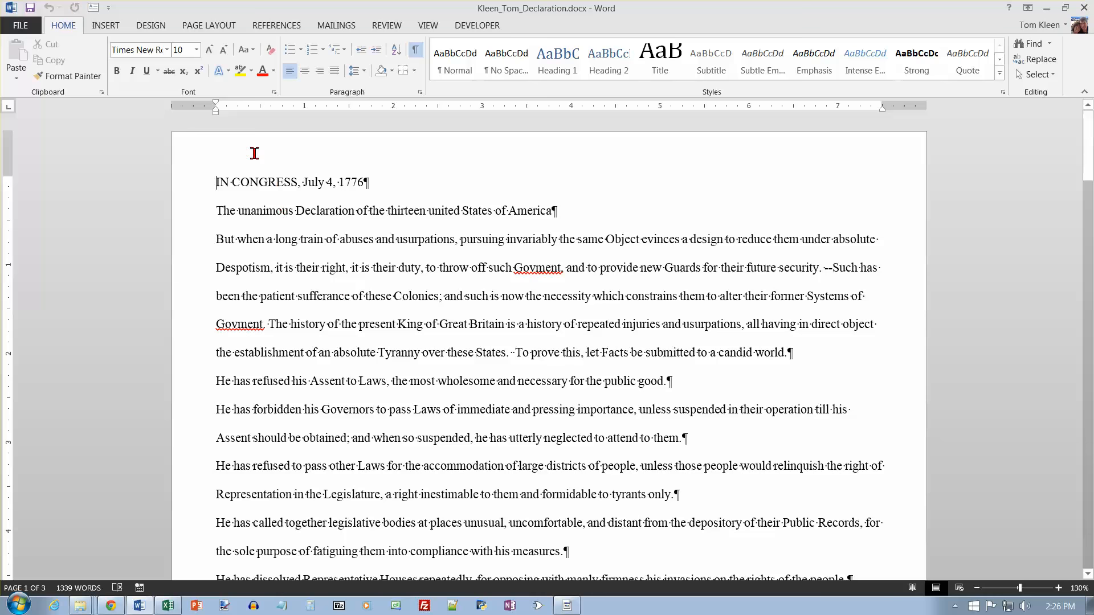
Step: Apply the Normal margin preset to the document, with 1" on all four sides
{"action": "left_click", "coordinate": [203, 29]}
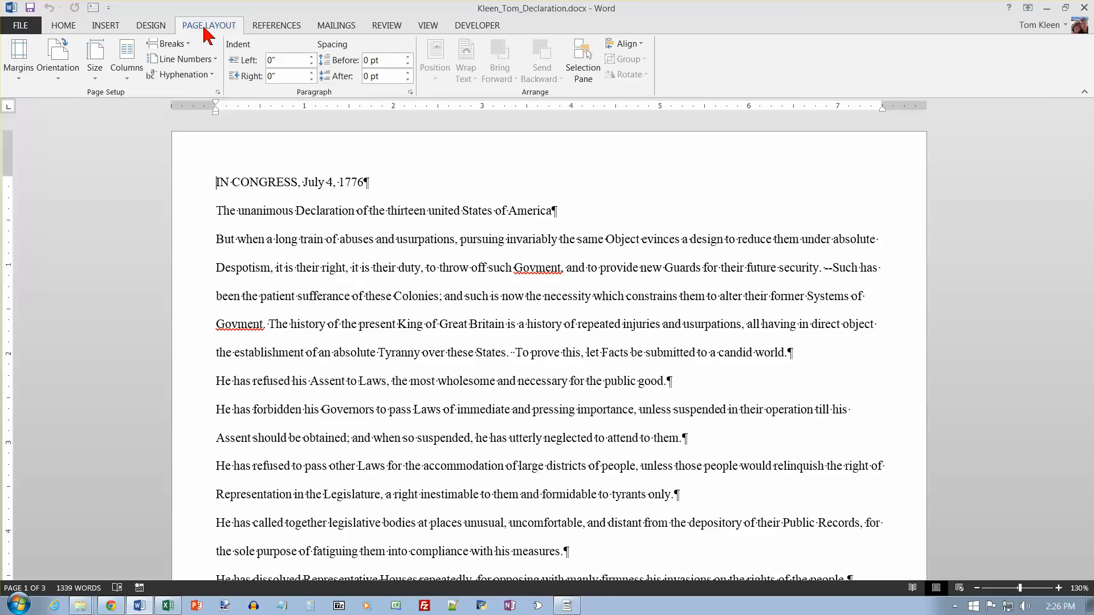
{"action": "left_click", "coordinate": [21, 79]}
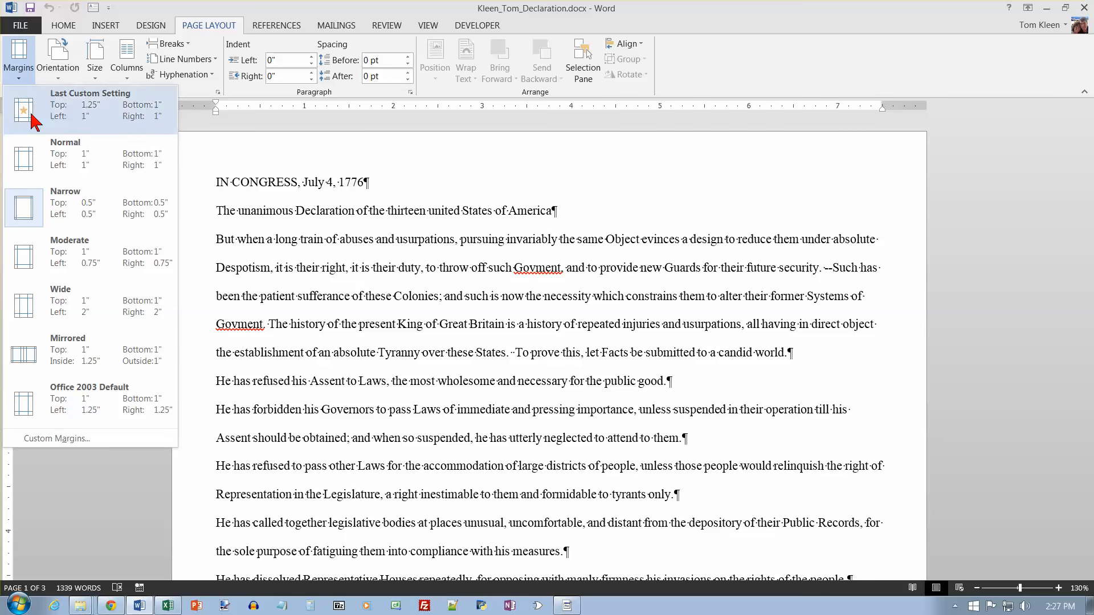
{"action": "left_click", "coordinate": [25, 164]}
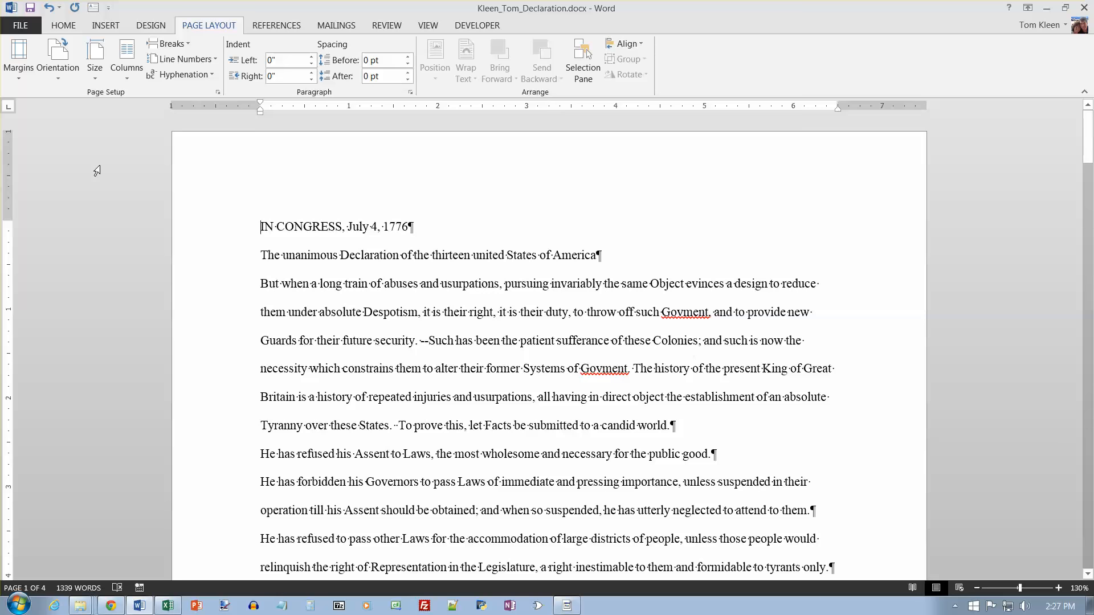
Step: Set the line spacing of the entire document to 1.15
{"action": "key", "text": "ctrl+a"}
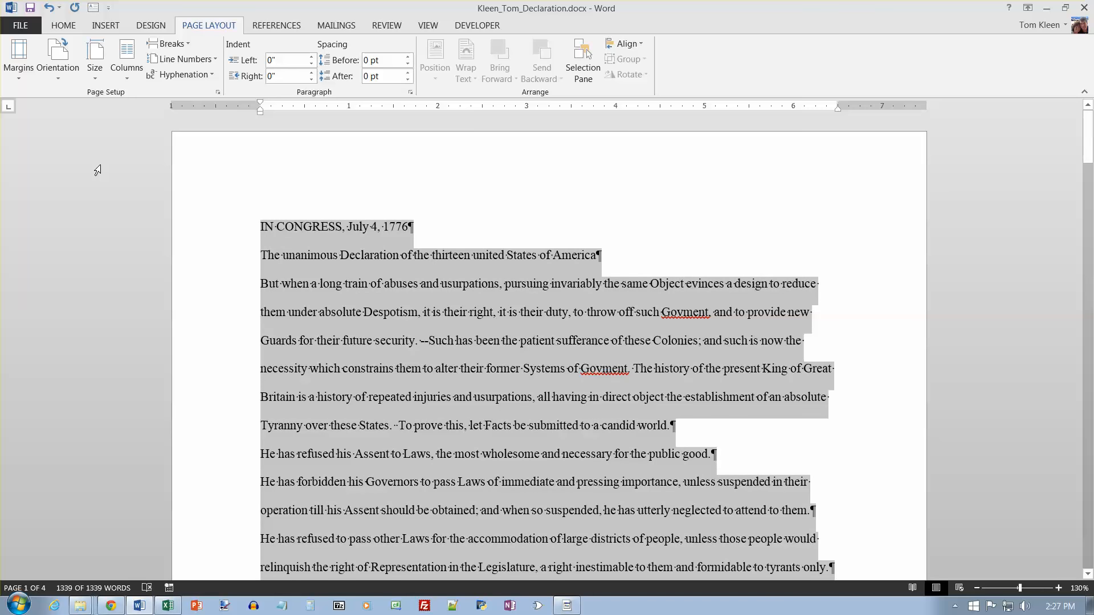
{"action": "left_click", "coordinate": [64, 25]}
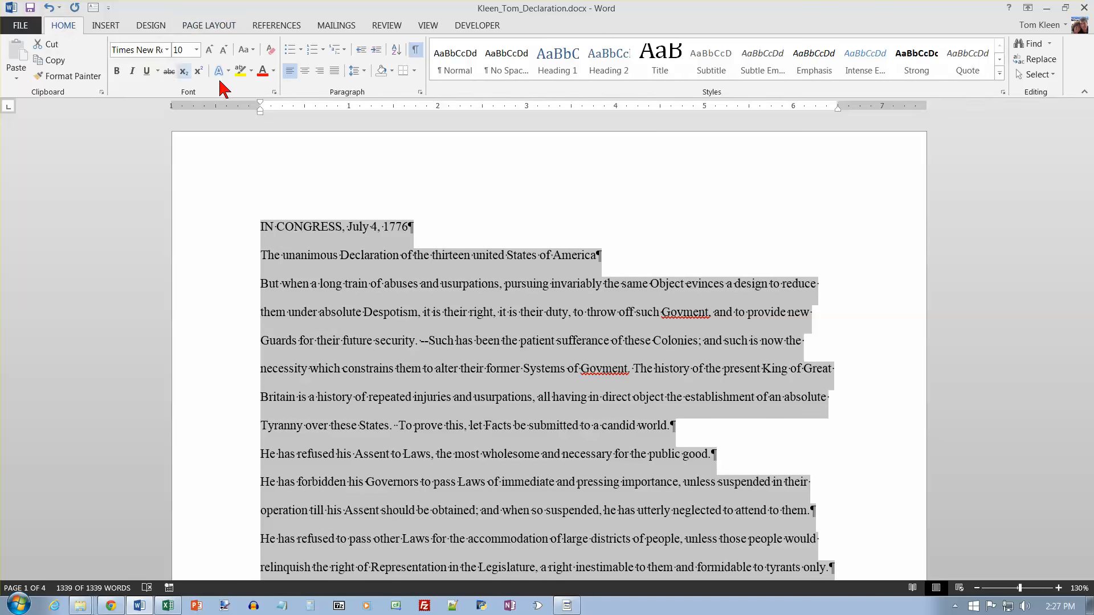
{"action": "left_click", "coordinate": [364, 72]}
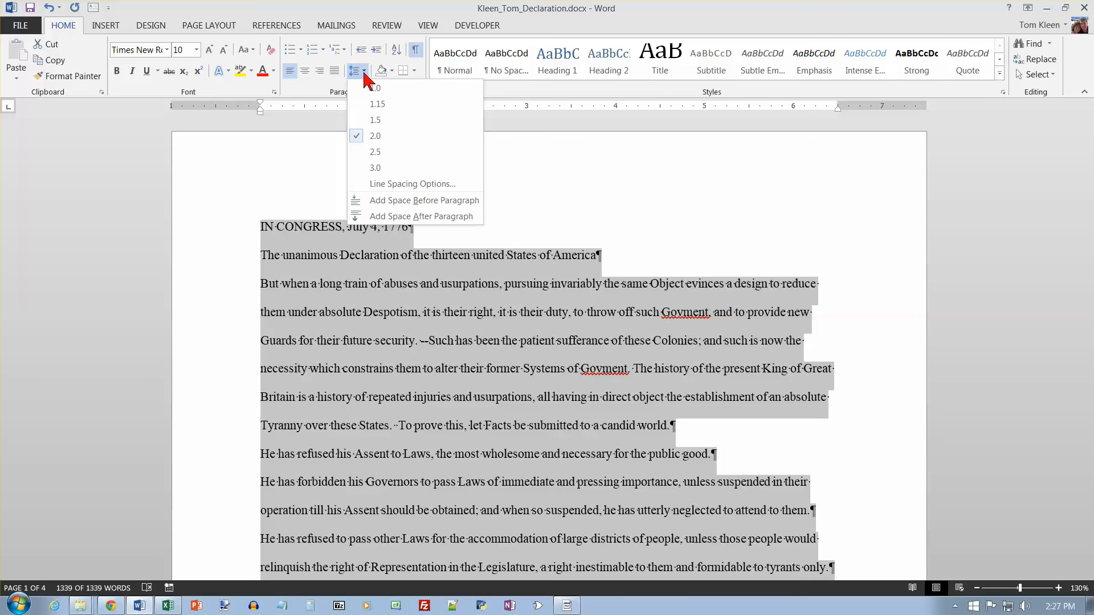
{"action": "left_click", "coordinate": [375, 105]}
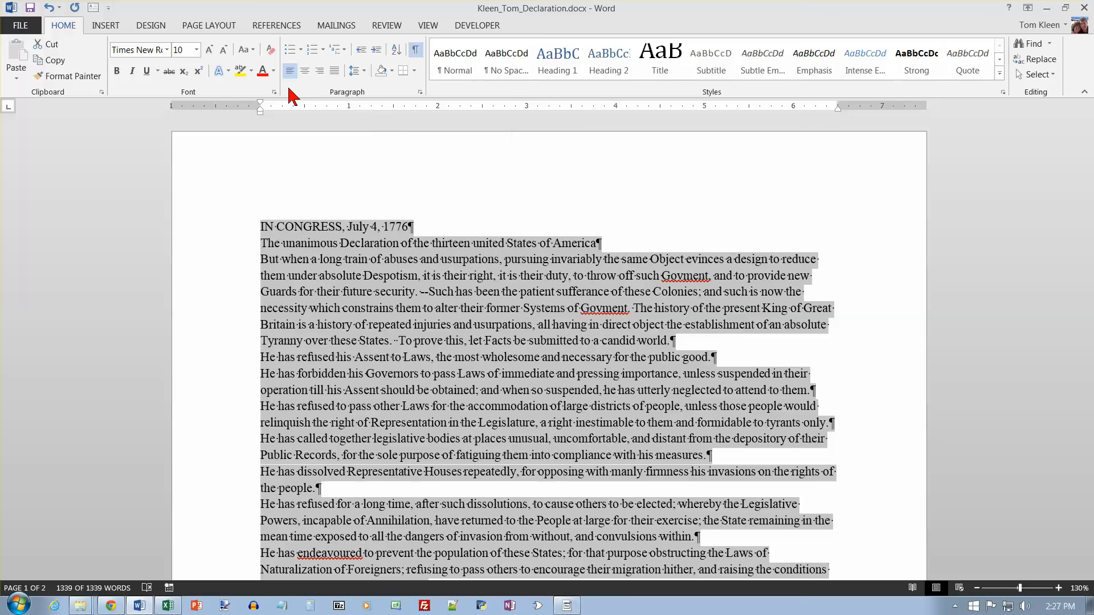
Step: Set the spacing after every paragraph to 6 pt and justify all of the text
{"action": "left_click", "coordinate": [222, 26]}
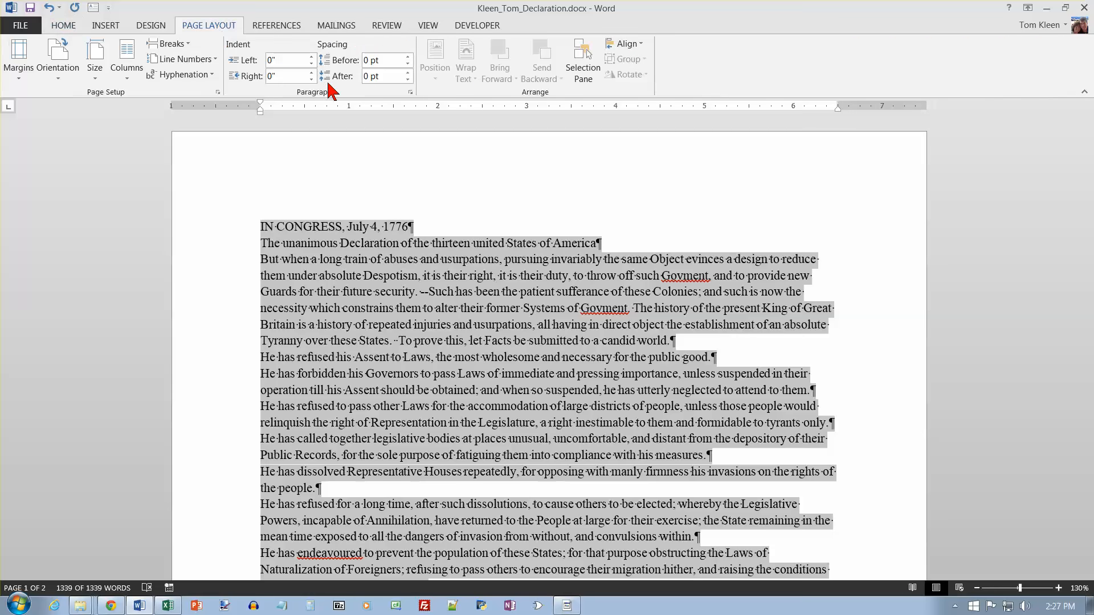
{"action": "left_click", "coordinate": [408, 73]}
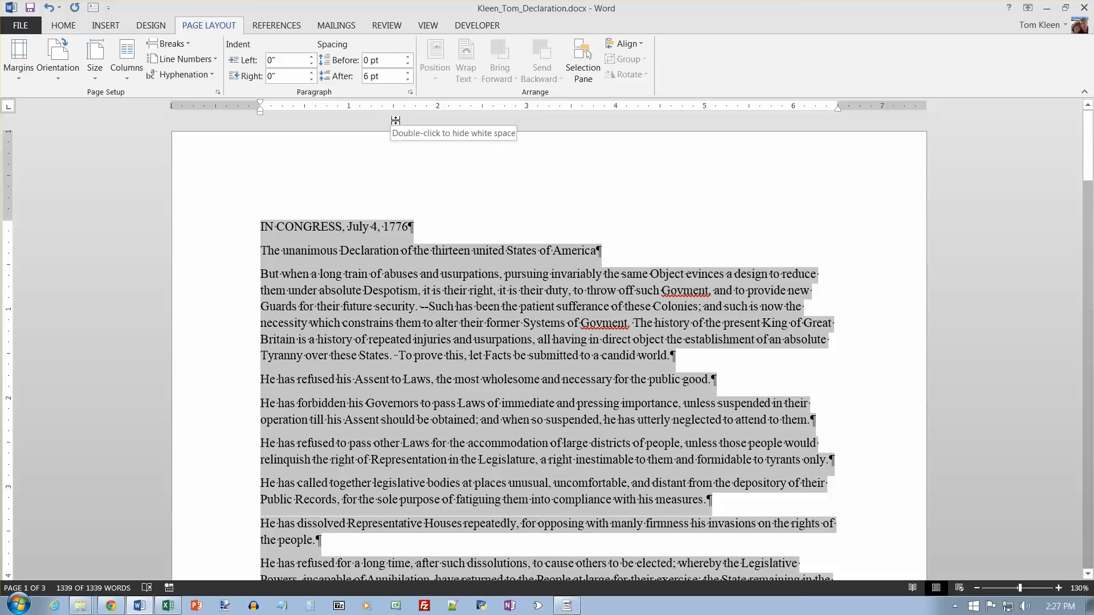
{"action": "left_click", "coordinate": [64, 26]}
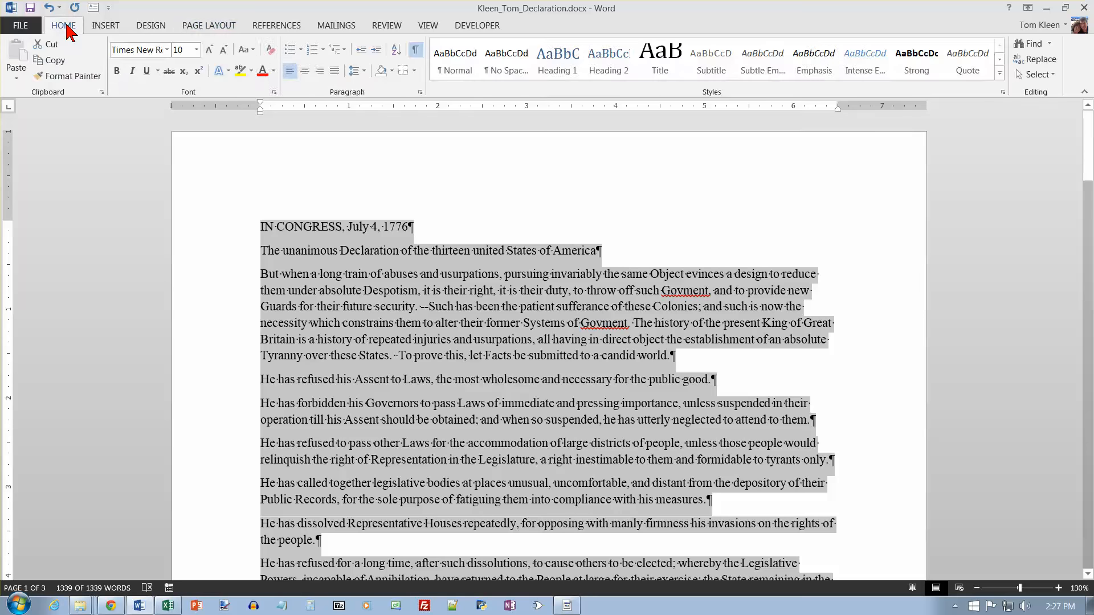
{"action": "left_click", "coordinate": [335, 71]}
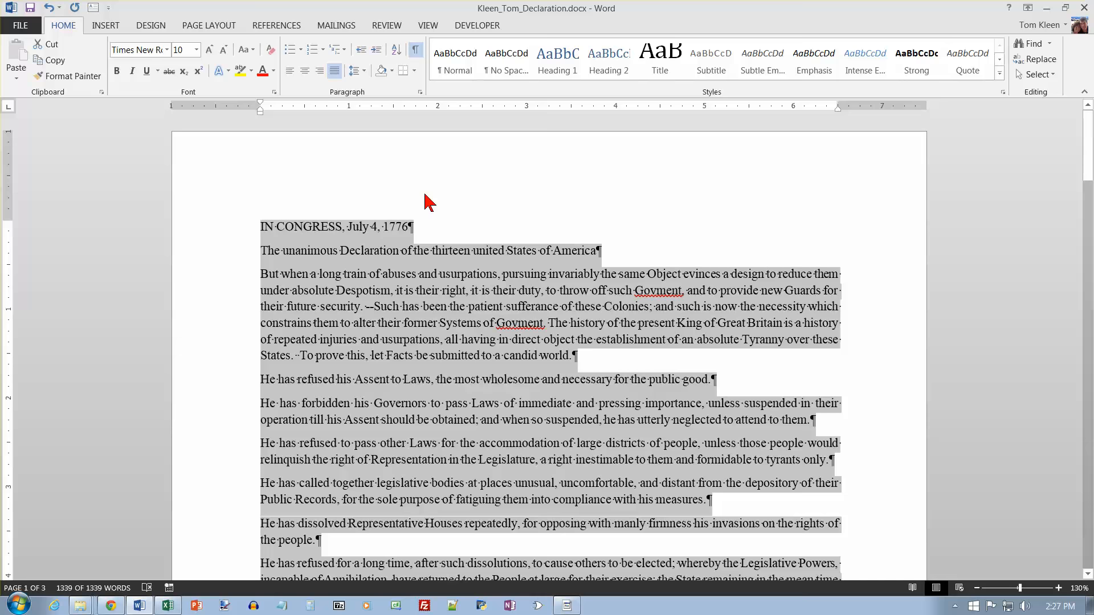
Step: Move the closing paragraphs, from "When in the Course of human events" to the document's end, before the "But when a long train of abuses" paragraph
{"action": "key", "text": "ctrl+End"}
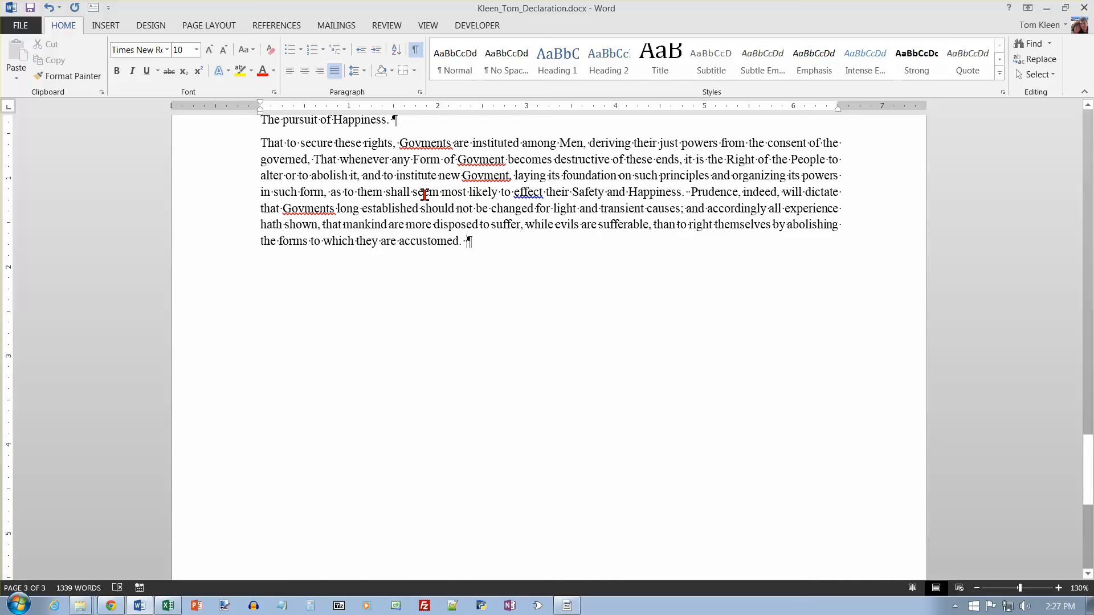
{"action": "scroll", "coordinate": [424, 195], "scroll_direction": "up", "scroll_amount": 5}
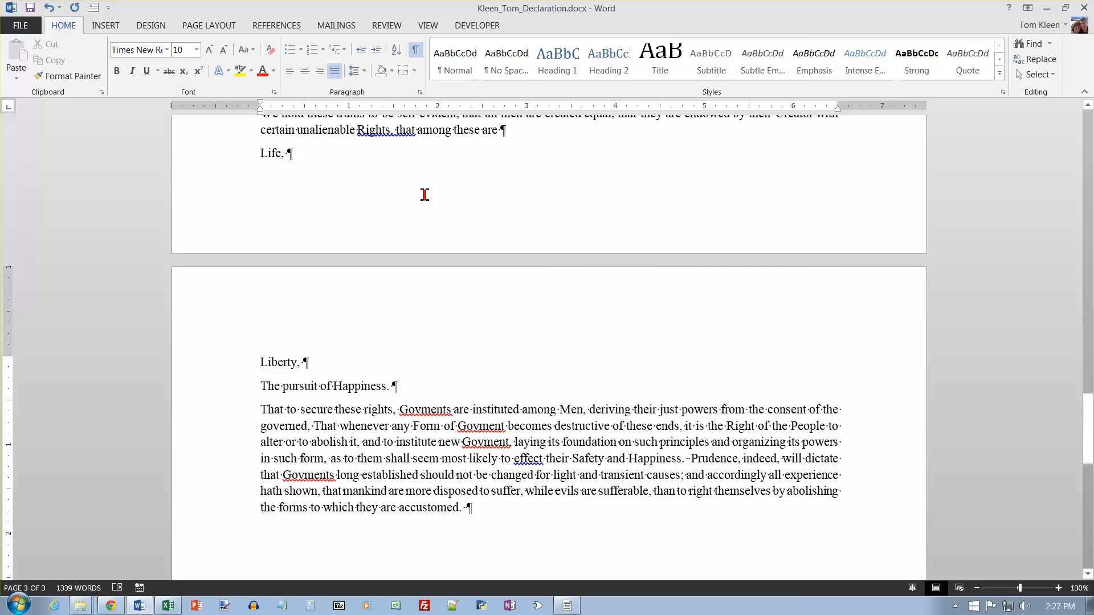
{"action": "left_click_drag", "start_coordinate": [260, 217], "coordinate": [551, 420]}
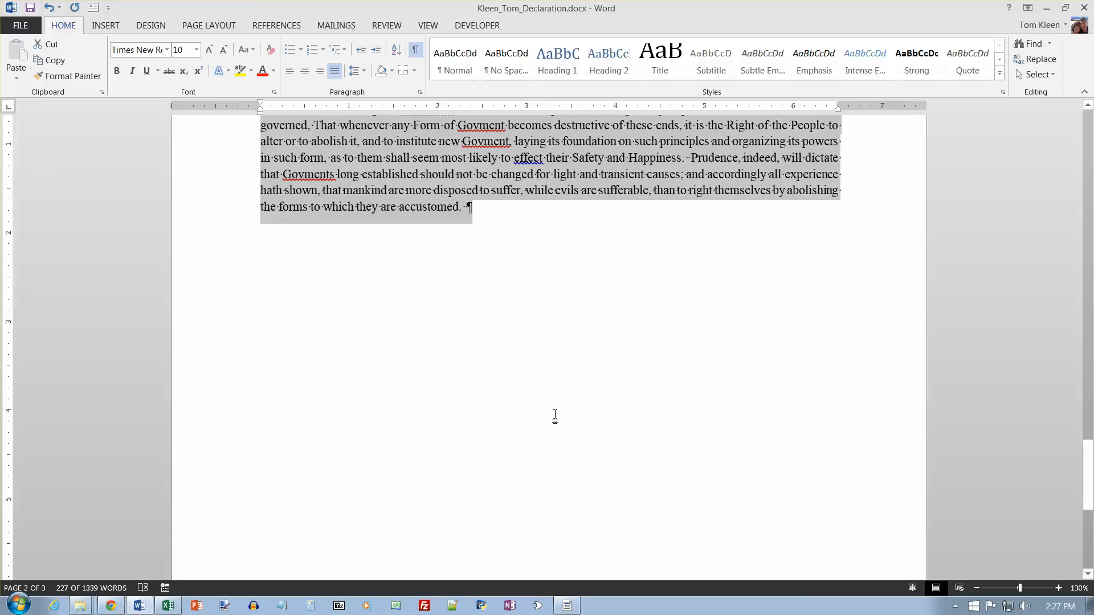
{"action": "key", "text": "ctrl+x"}
{"action": "scroll", "coordinate": [555, 416], "scroll_direction": "up", "scroll_amount": 10}
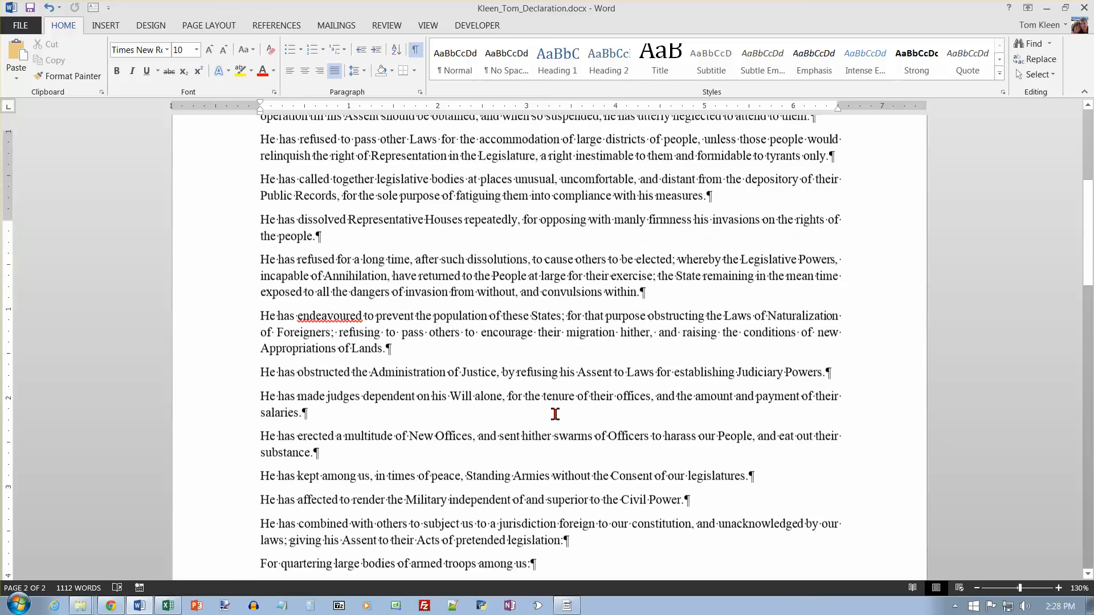
{"action": "scroll", "coordinate": [519, 374], "scroll_direction": "up", "scroll_amount": 6}
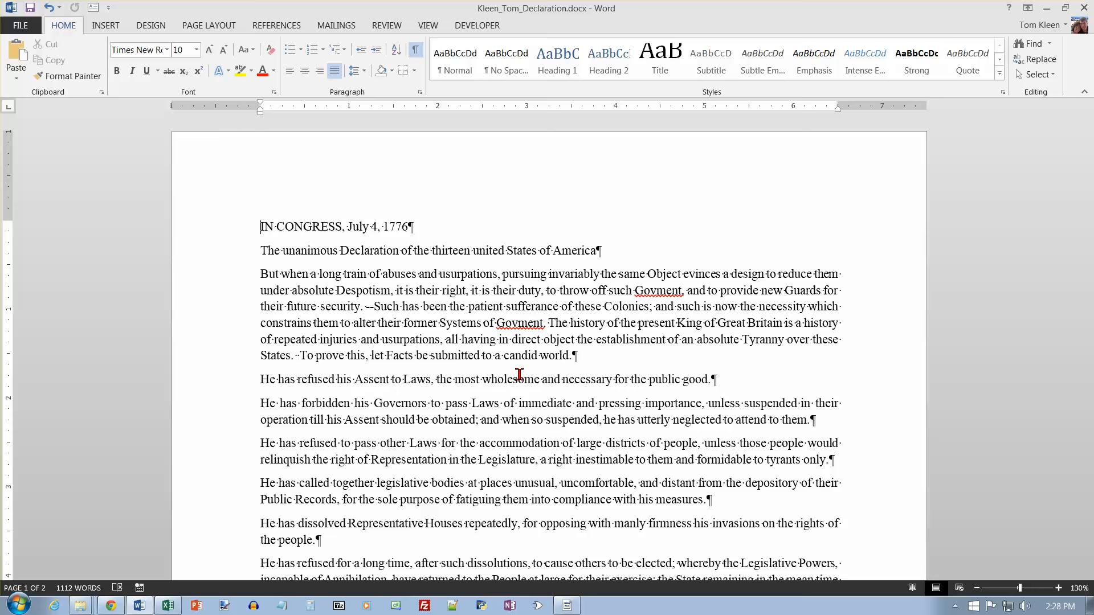
{"action": "key", "text": "Down"}
{"action": "key", "text": "Down"}
{"action": "left_click", "coordinate": [17, 55]}
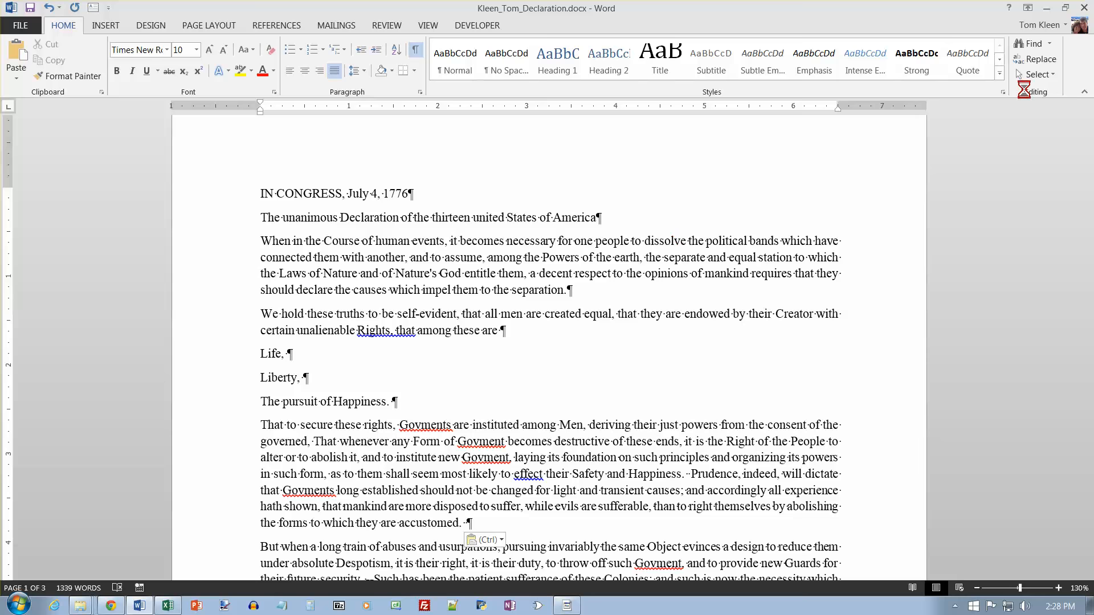
Step: Replace every occurrence of "govment" with "government" throughout the document
{"action": "left_click", "coordinate": [1039, 60]}
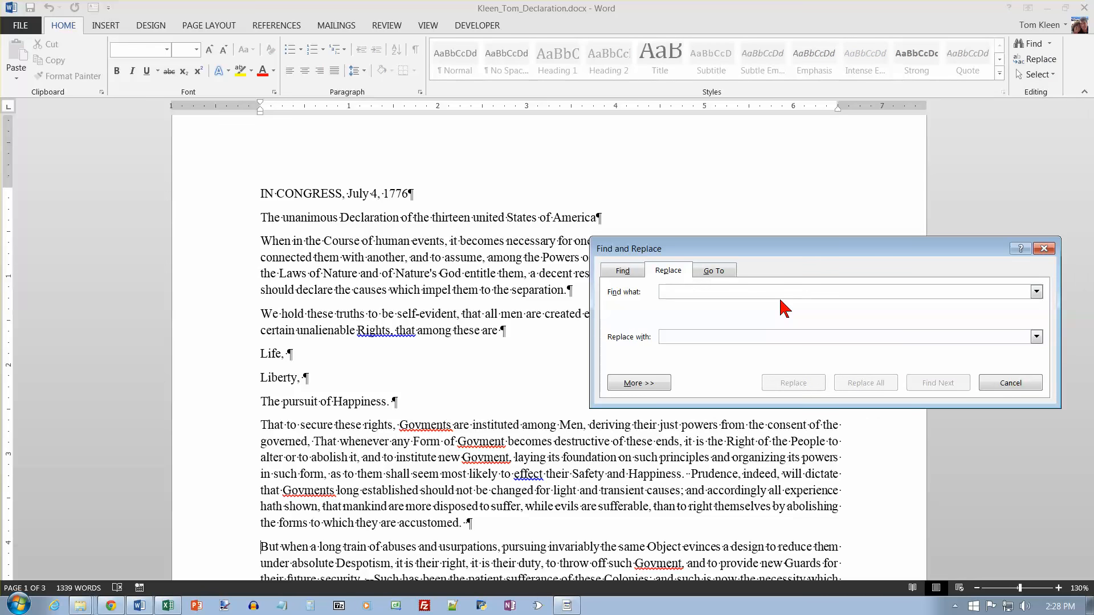
{"action": "type", "text": "gov"}
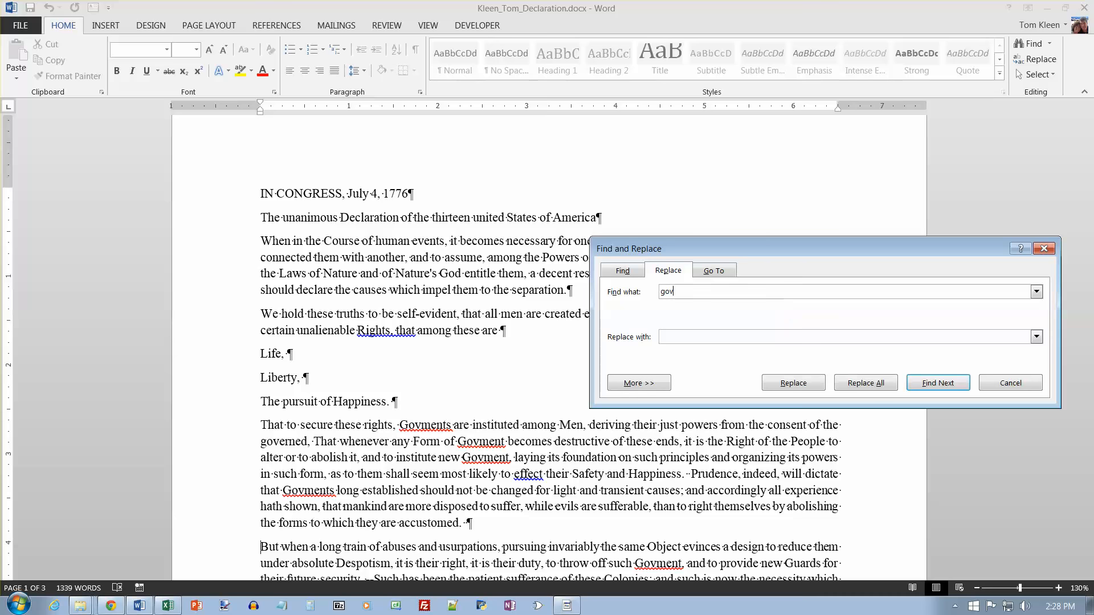
{"action": "type", "text": "mentgovernment"}
{"action": "left_click", "coordinate": [879, 387]}
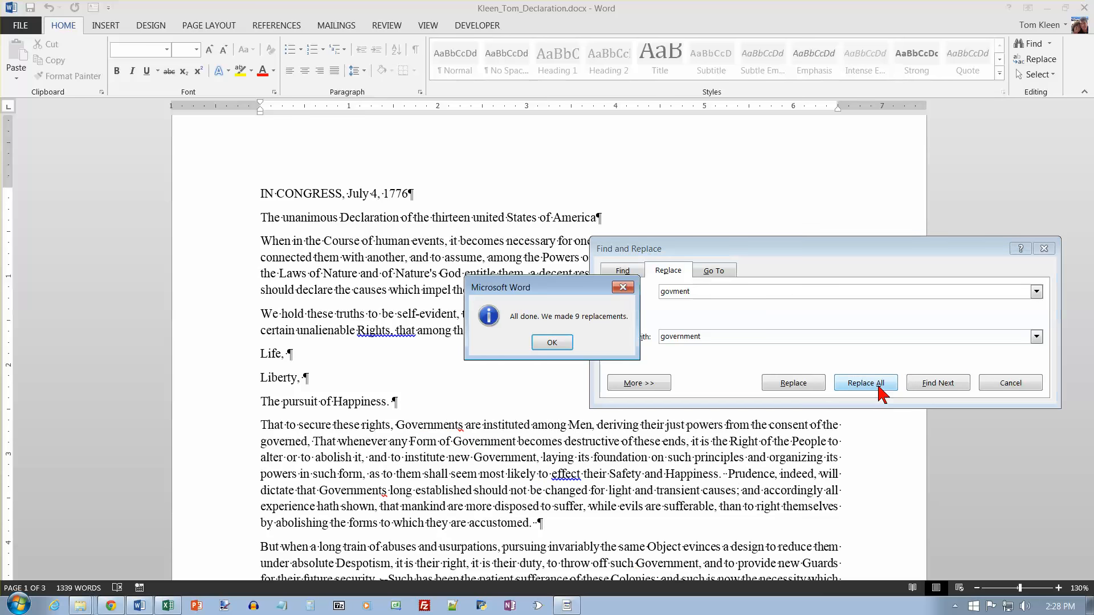
{"action": "left_click", "coordinate": [565, 343]}
{"action": "scroll", "coordinate": [763, 342], "scroll_direction": "down", "scroll_amount": 3}
{"action": "left_click", "coordinate": [1043, 248]}
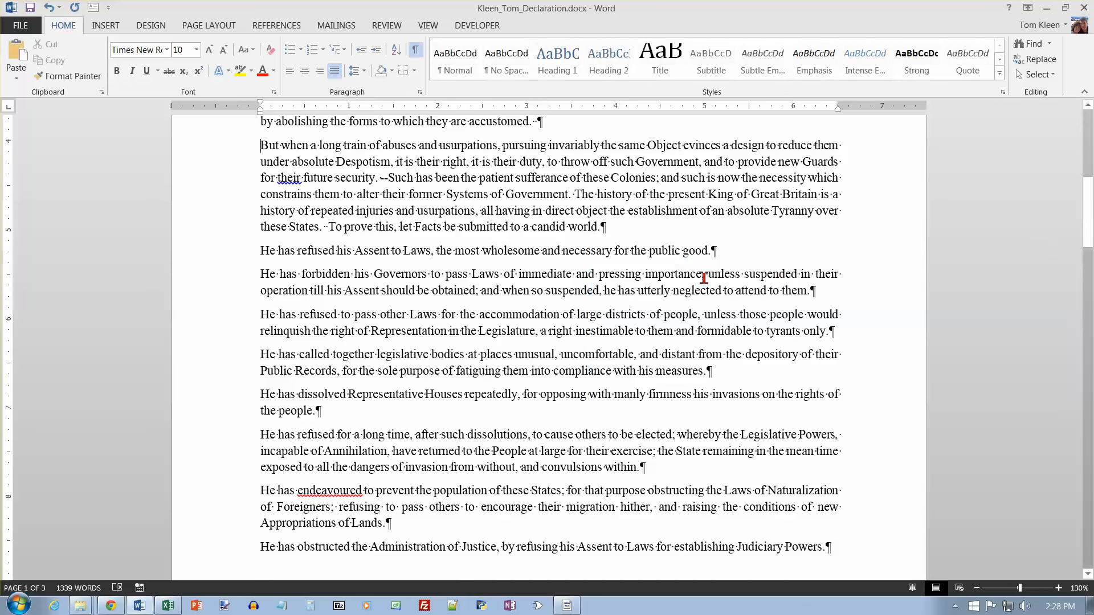
Step: Add a page header with the author's full name at the right-aligned tab stop
{"action": "scroll", "coordinate": [704, 277], "scroll_direction": "up", "scroll_amount": 9}
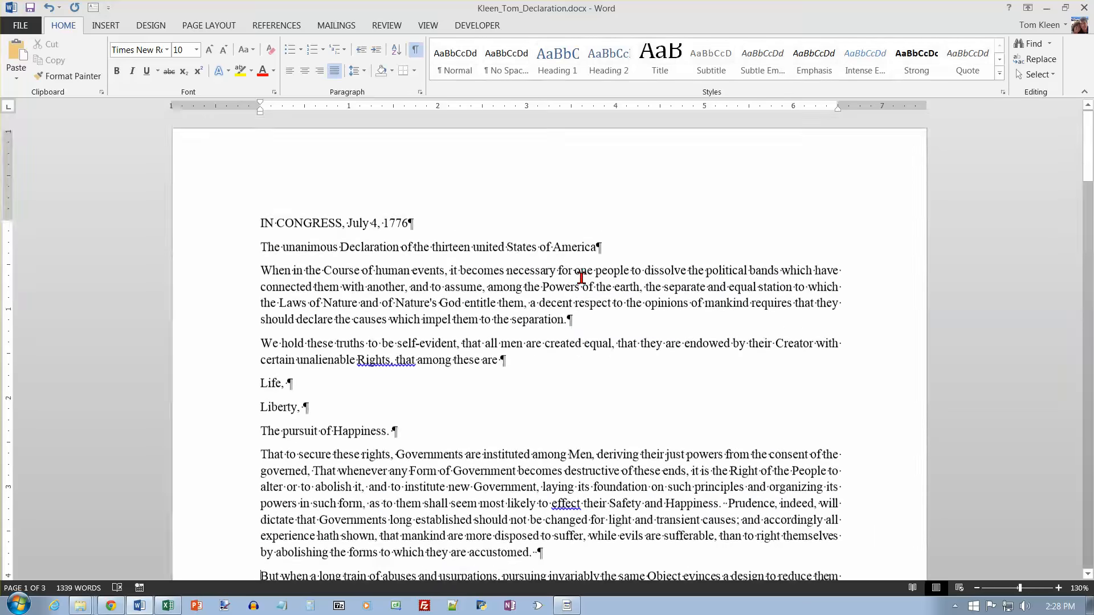
{"action": "double_click", "coordinate": [285, 172]}
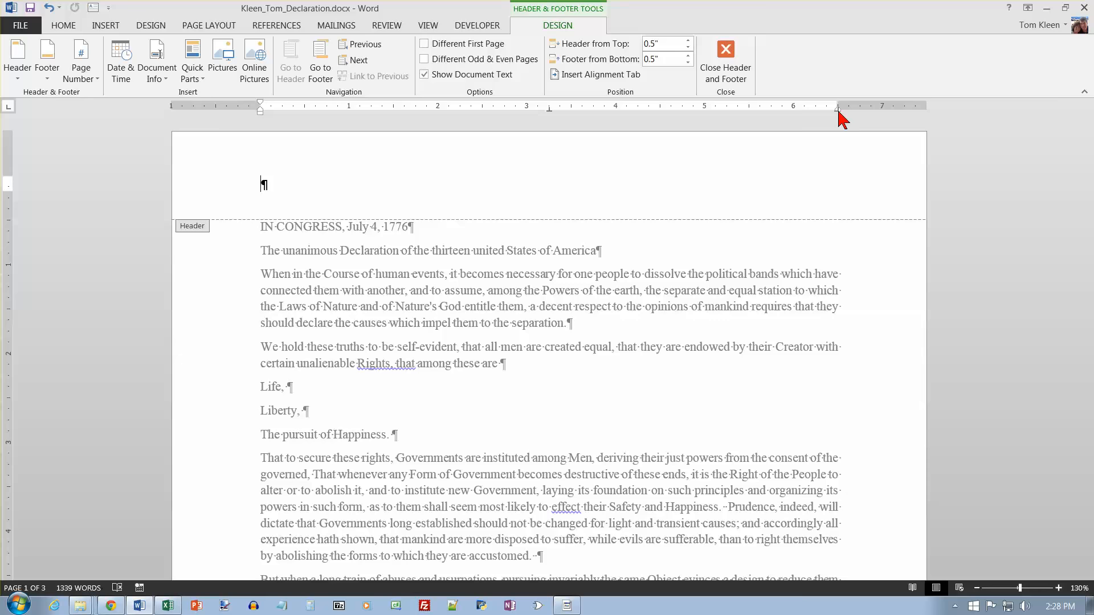
{"action": "key", "text": "Tab"}
{"action": "key", "text": "Tab"}
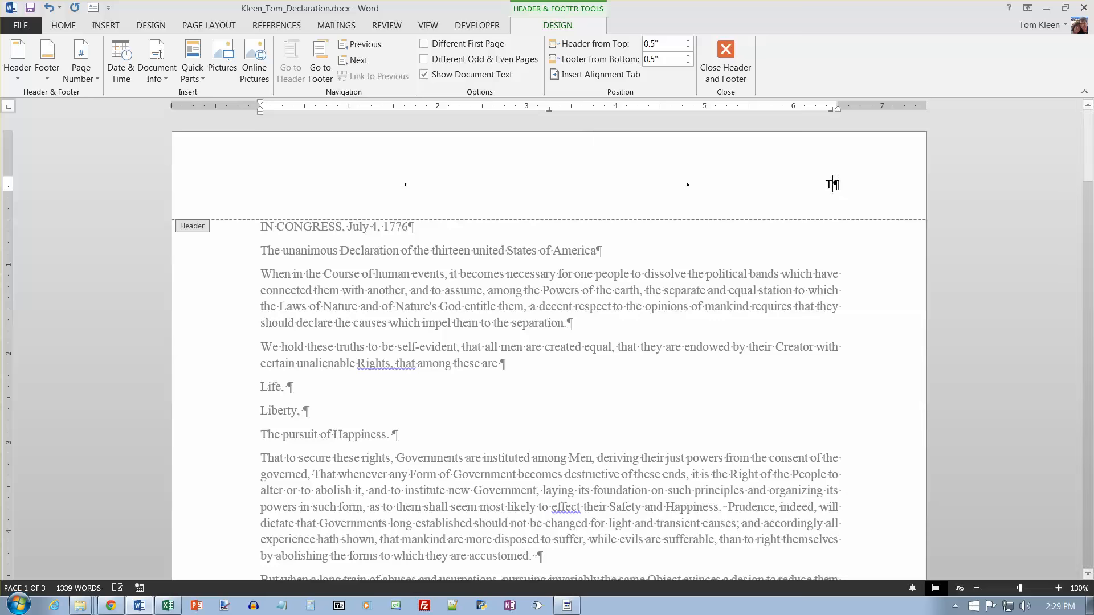
{"action": "type", "text": "Tom Kleen"}
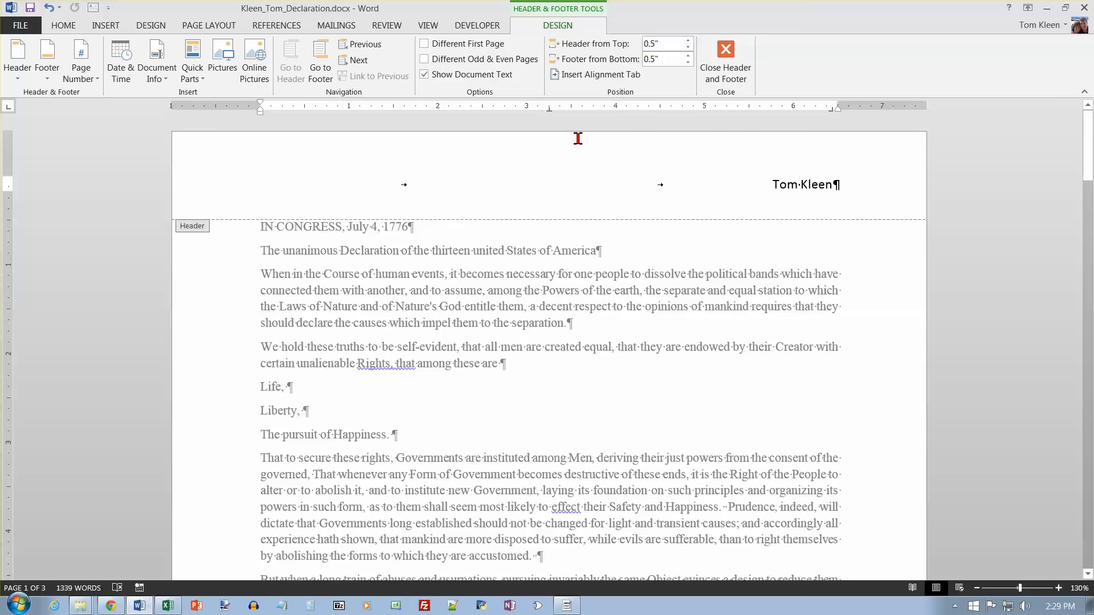
Step: Enter "1776 by Thomas Jefferson" at the left of the page footer
{"action": "left_click", "coordinate": [320, 62]}
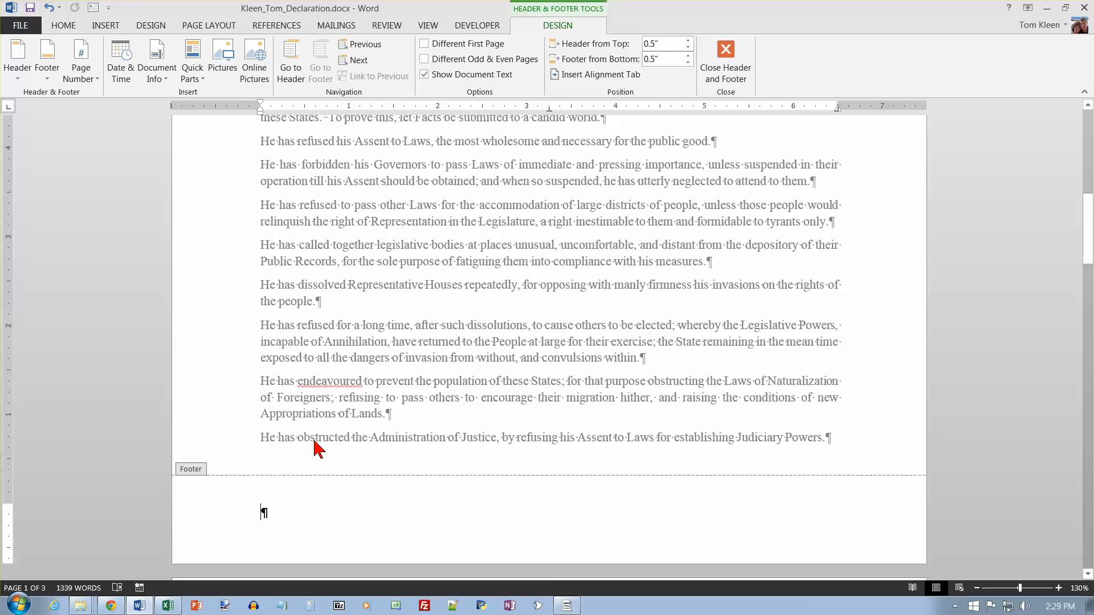
{"action": "type", "text": "1776"}
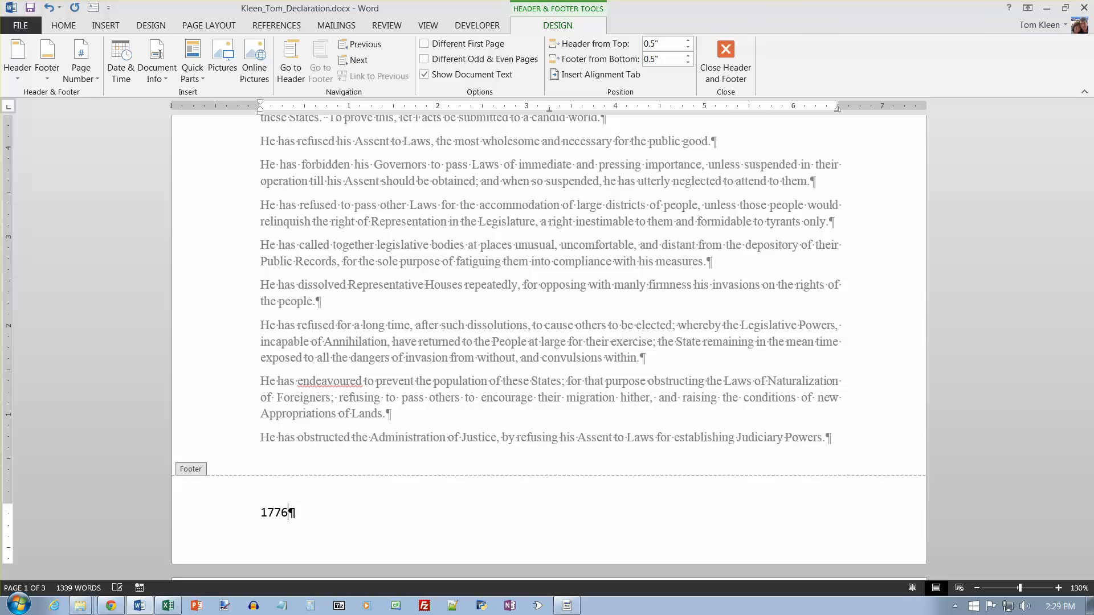
{"action": "type", "text": " by Thomas Jefferson"}
Step: Insert a Plain Number page number at the footer's center tab stop
{"action": "key", "text": "Tab"}
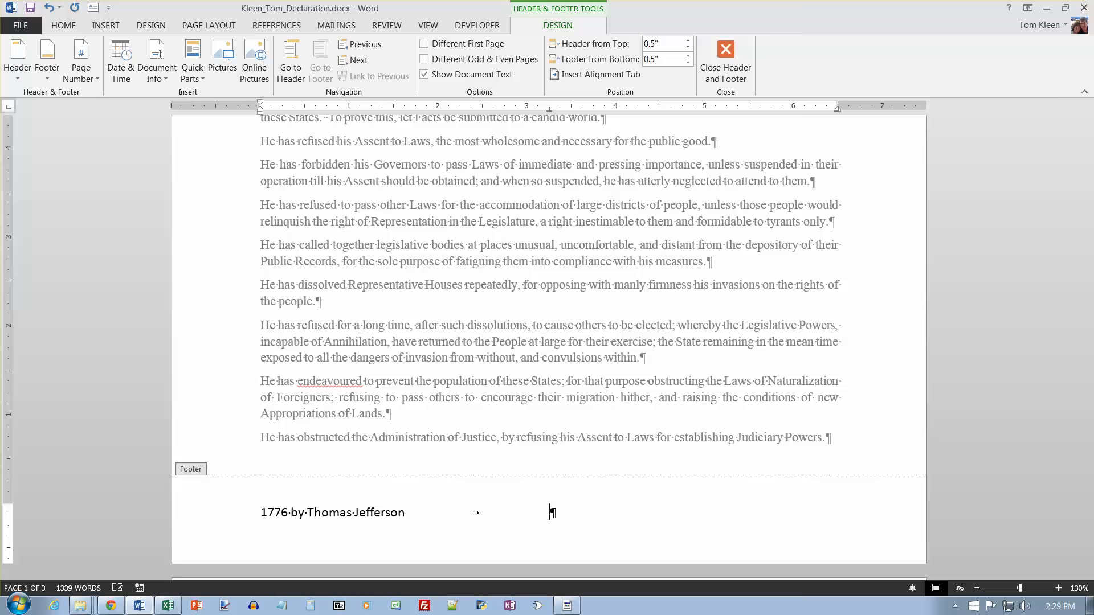
{"action": "left_click", "coordinate": [92, 76]}
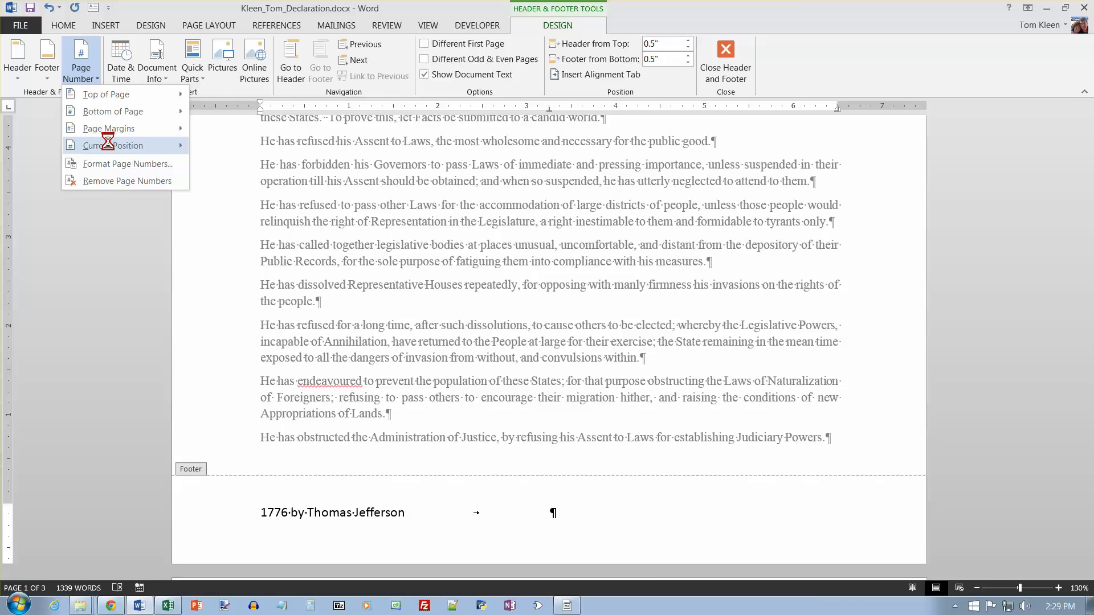
{"action": "mouse_move", "coordinate": [109, 144]}
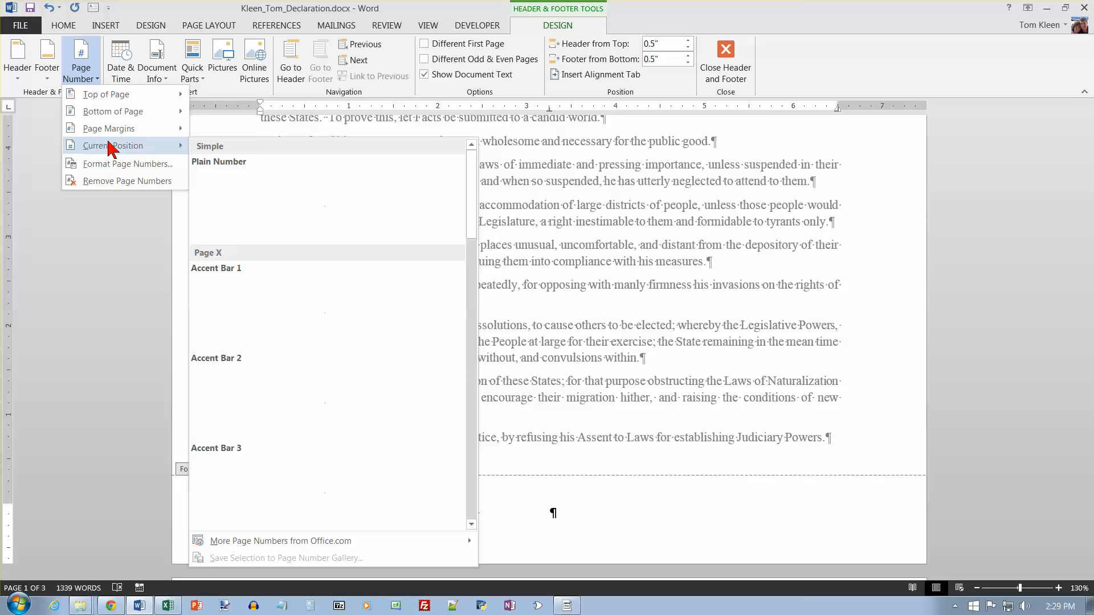
{"action": "left_click", "coordinate": [211, 165]}
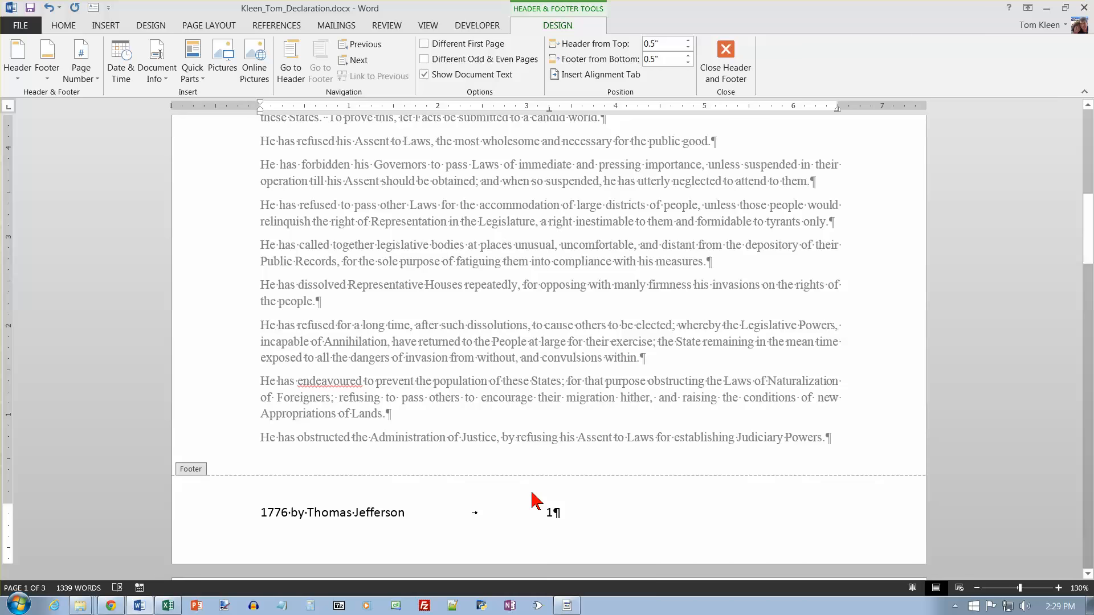
Step: Close header and footer editing and return to the body text at the start of the document
{"action": "scroll", "coordinate": [532, 501], "scroll_direction": "up", "scroll_amount": 7}
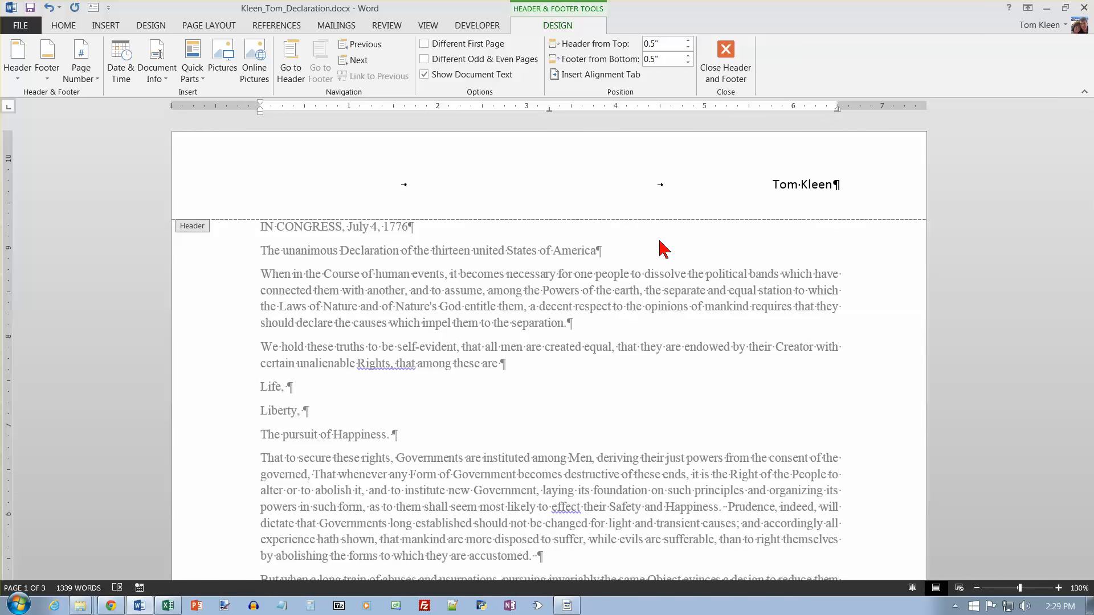
{"action": "left_click", "coordinate": [726, 54]}
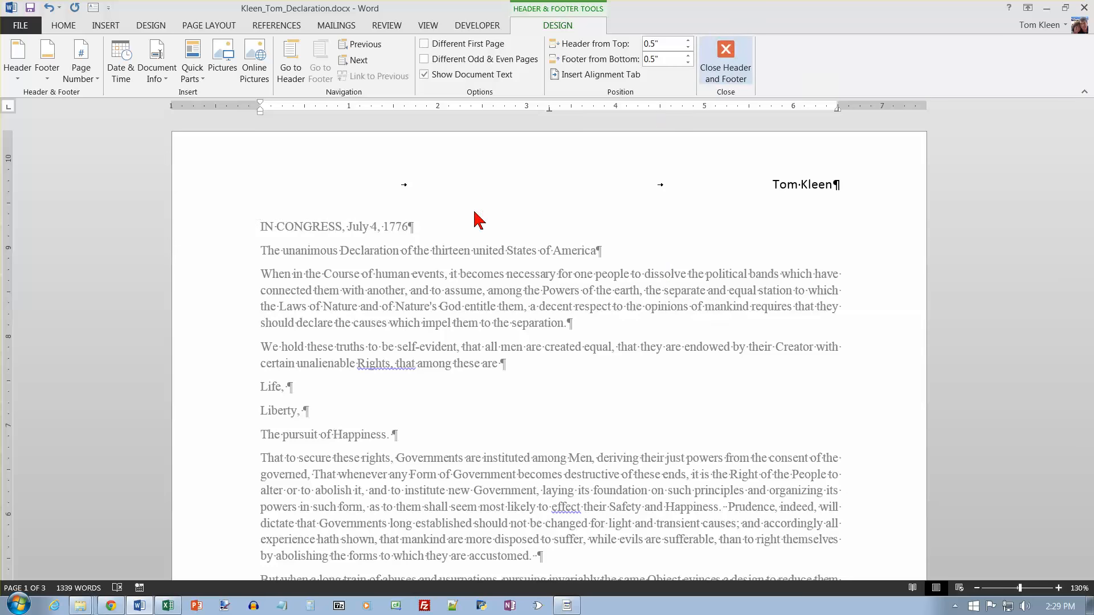
{"action": "double_click", "coordinate": [222, 252]}
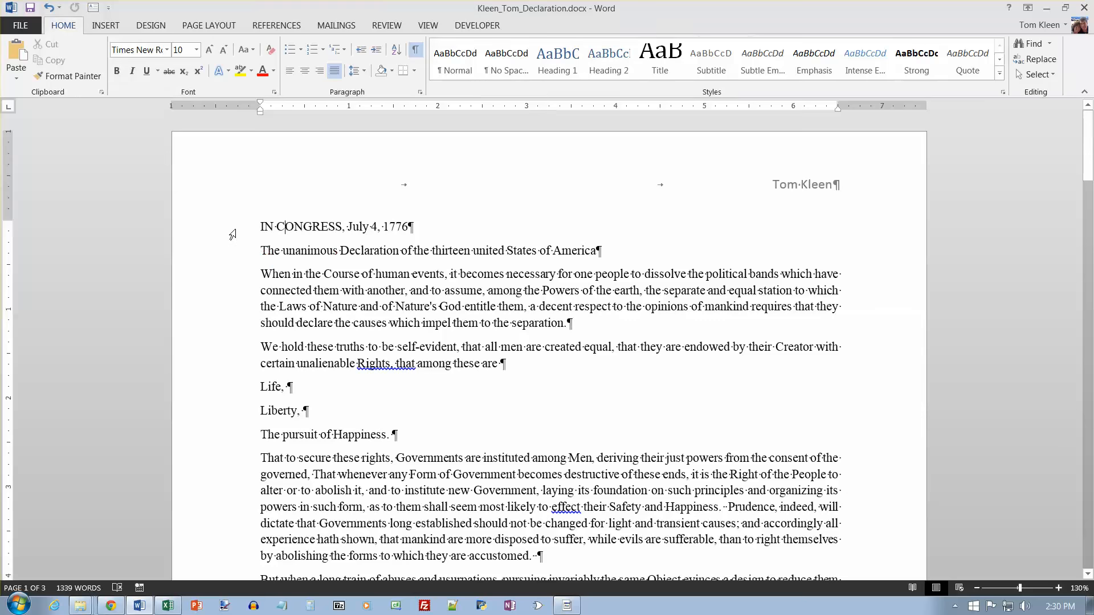
Step: Make the "IN CONGRESS, July 4, 1776" line bold and the "The unanimous Declaration" line below it italic
{"action": "left_click", "coordinate": [229, 226]}
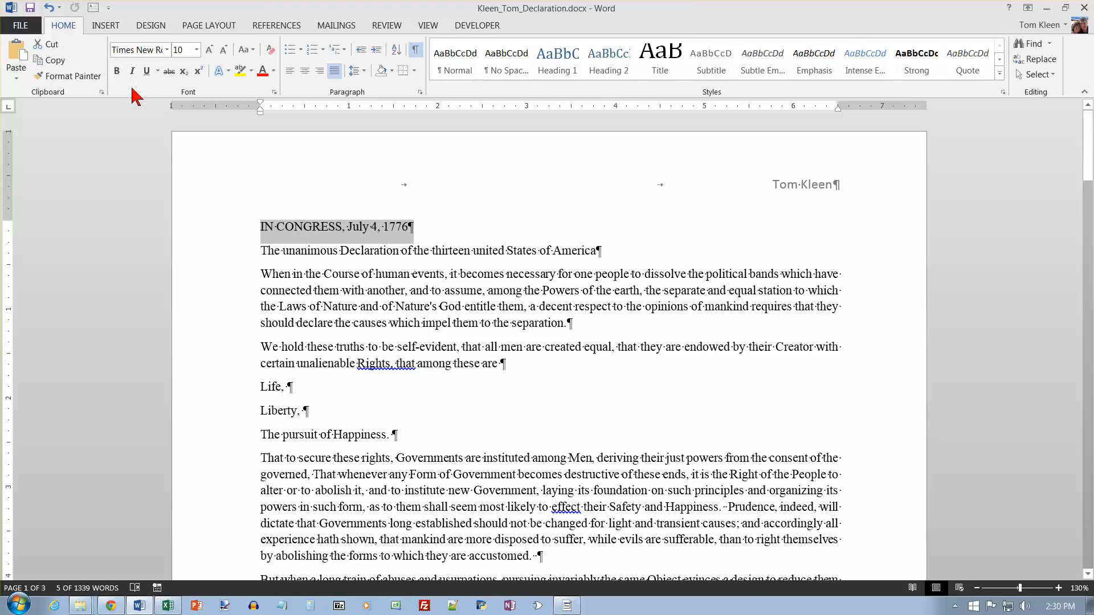
{"action": "left_click", "coordinate": [117, 71]}
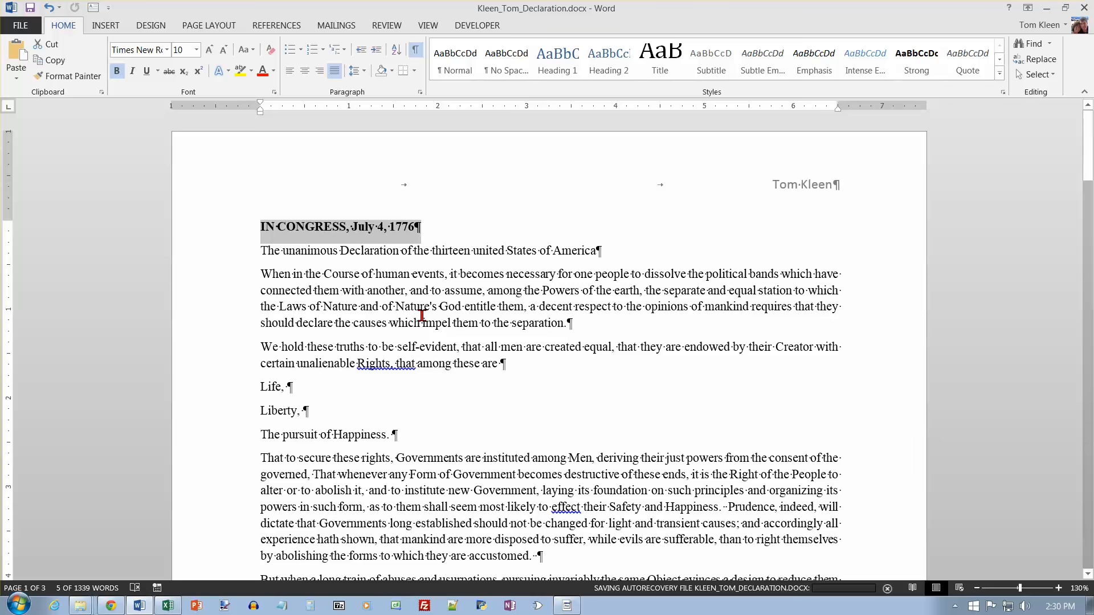
{"action": "left_click", "coordinate": [235, 258]}
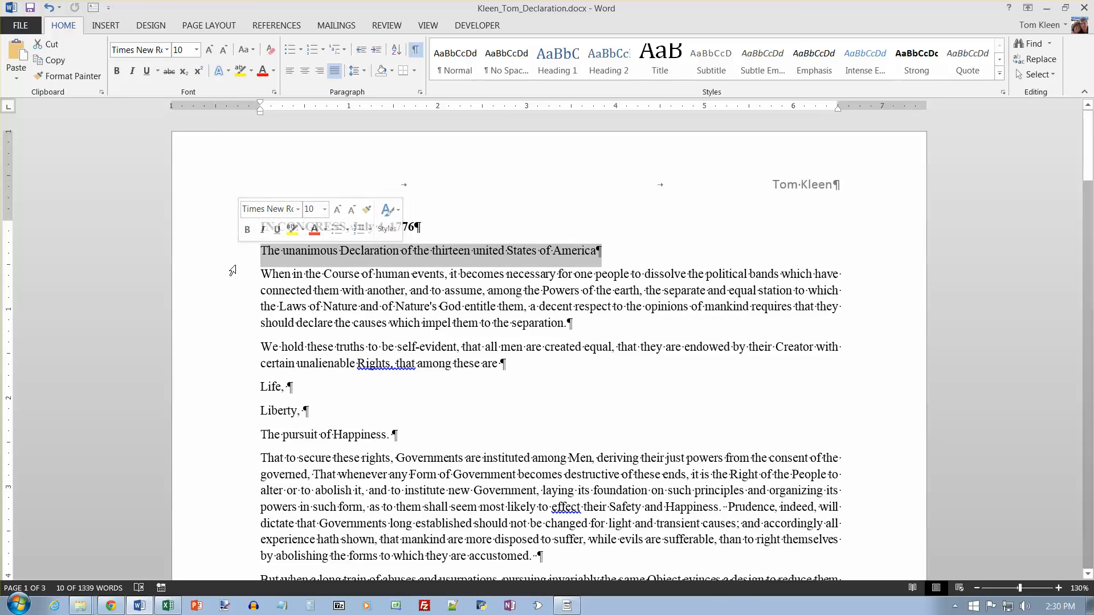
{"action": "left_click", "coordinate": [136, 68]}
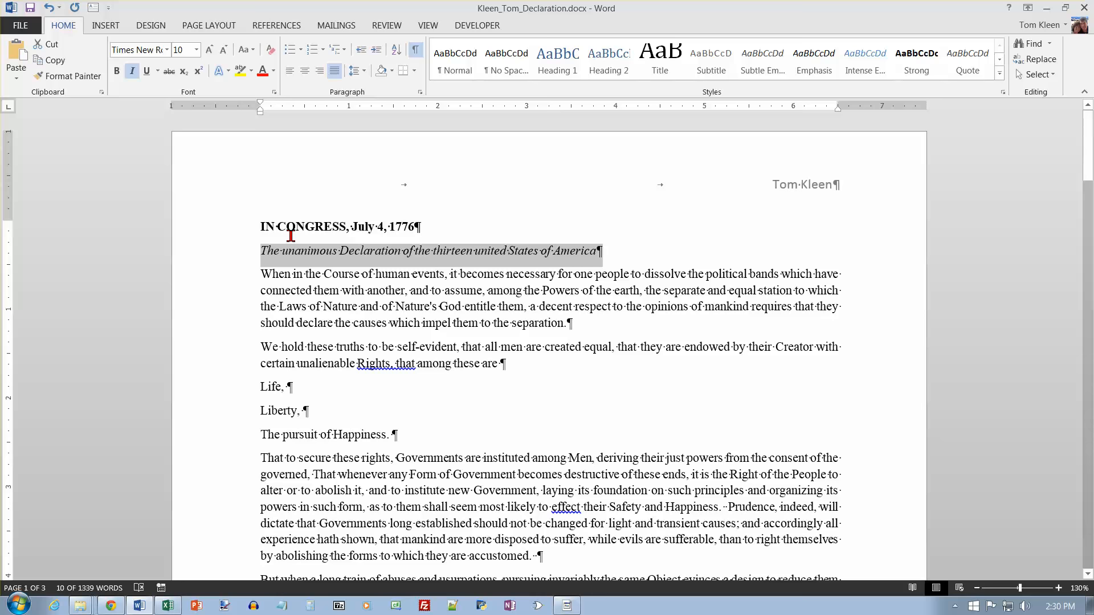
Step: Add a Shadow page border with a 2 ¼ pt line width to the whole document
{"action": "left_click", "coordinate": [154, 25]}
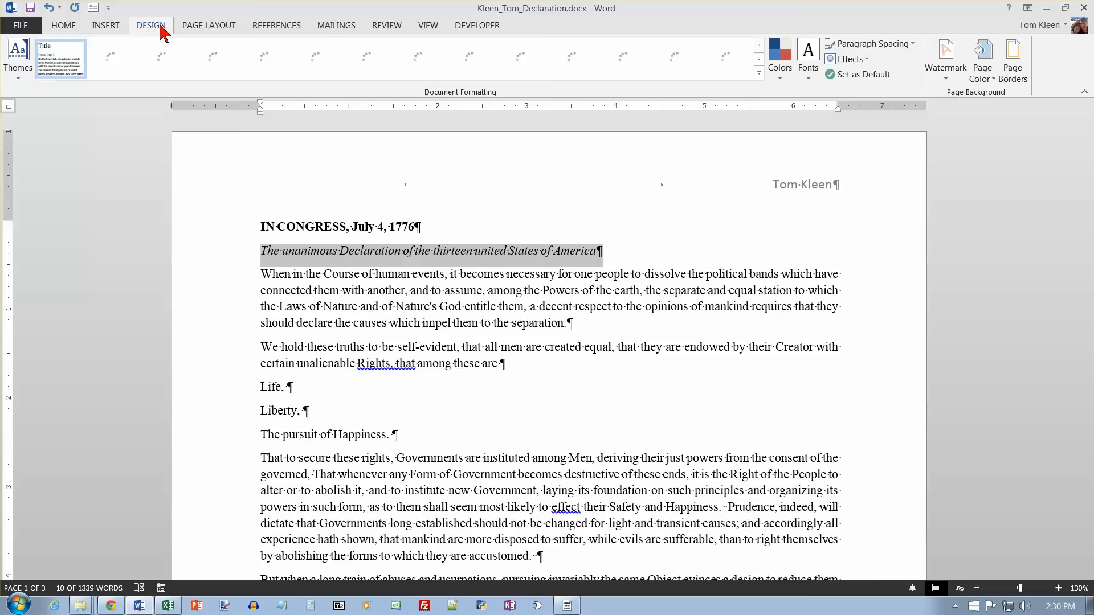
{"action": "left_click", "coordinate": [1015, 59]}
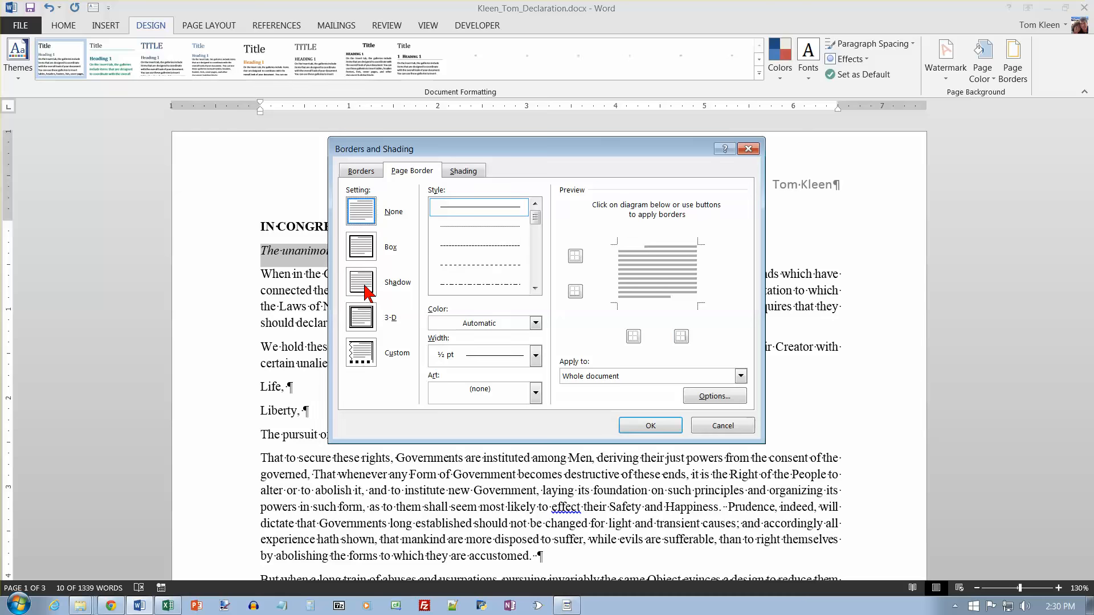
{"action": "left_click", "coordinate": [363, 285]}
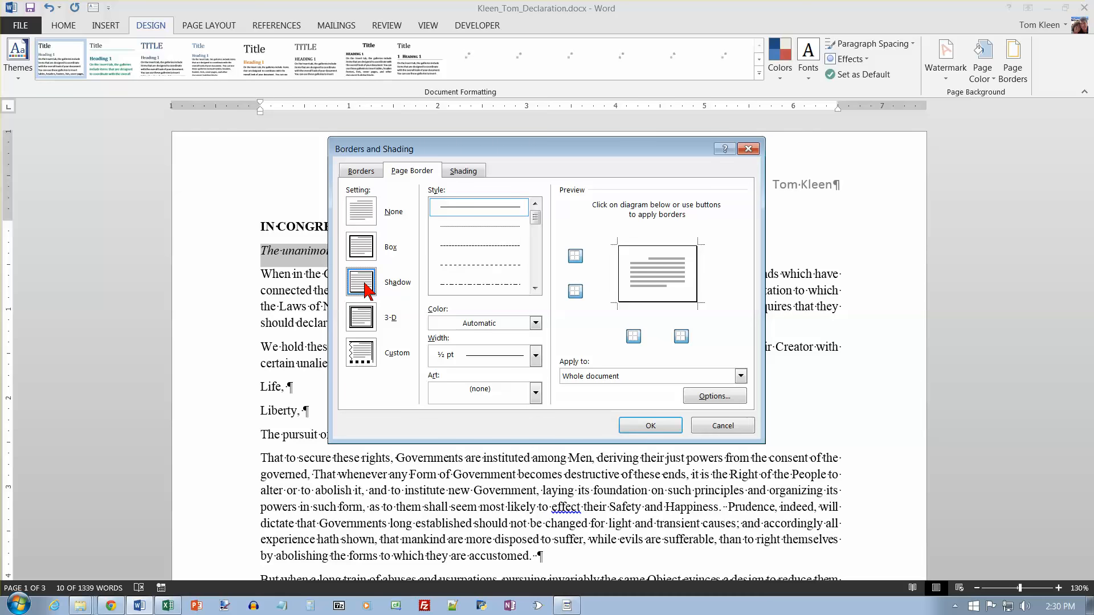
{"action": "left_click", "coordinate": [535, 356]}
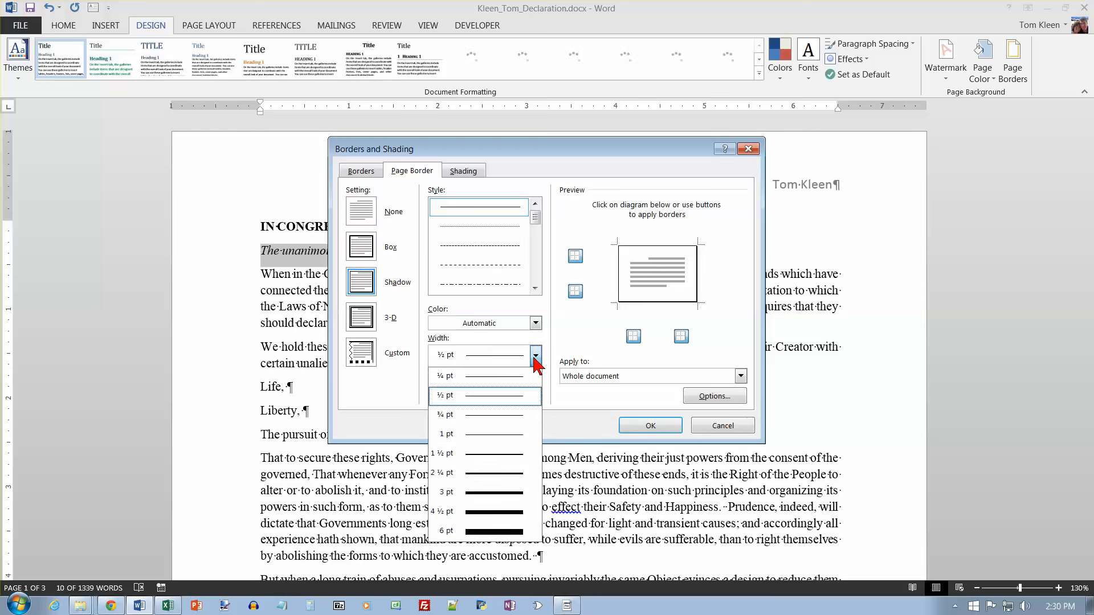
{"action": "left_click", "coordinate": [510, 474]}
{"action": "left_click", "coordinate": [649, 425]}
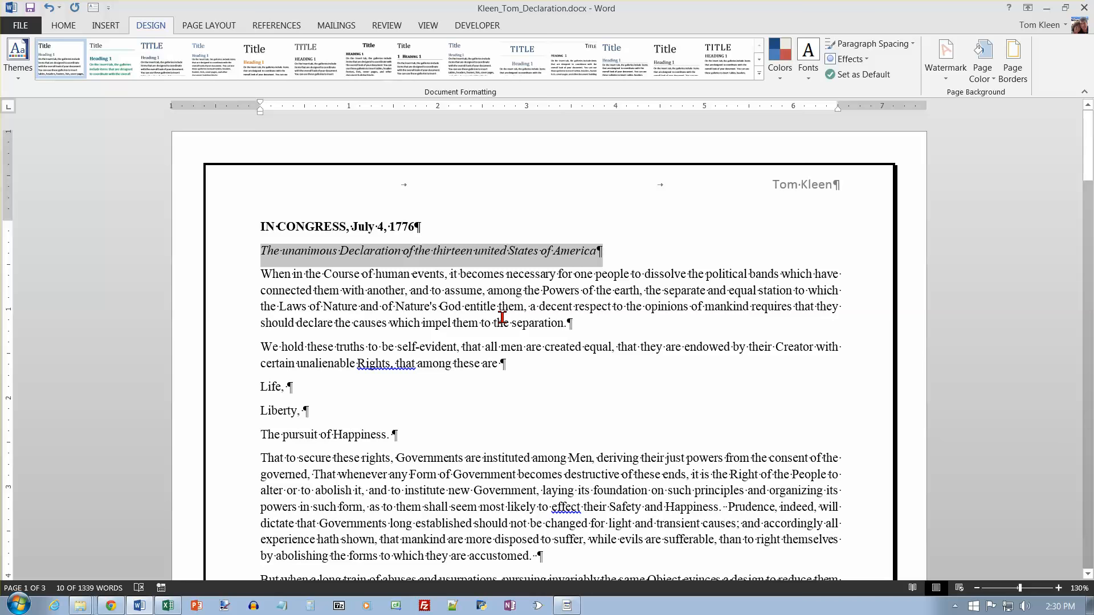
Step: Turn the three lines "Life,", "Liberty," and "The pursuit of Happiness." into a bulleted list
{"action": "left_click_drag", "start_coordinate": [261, 387], "coordinate": [398, 435]}
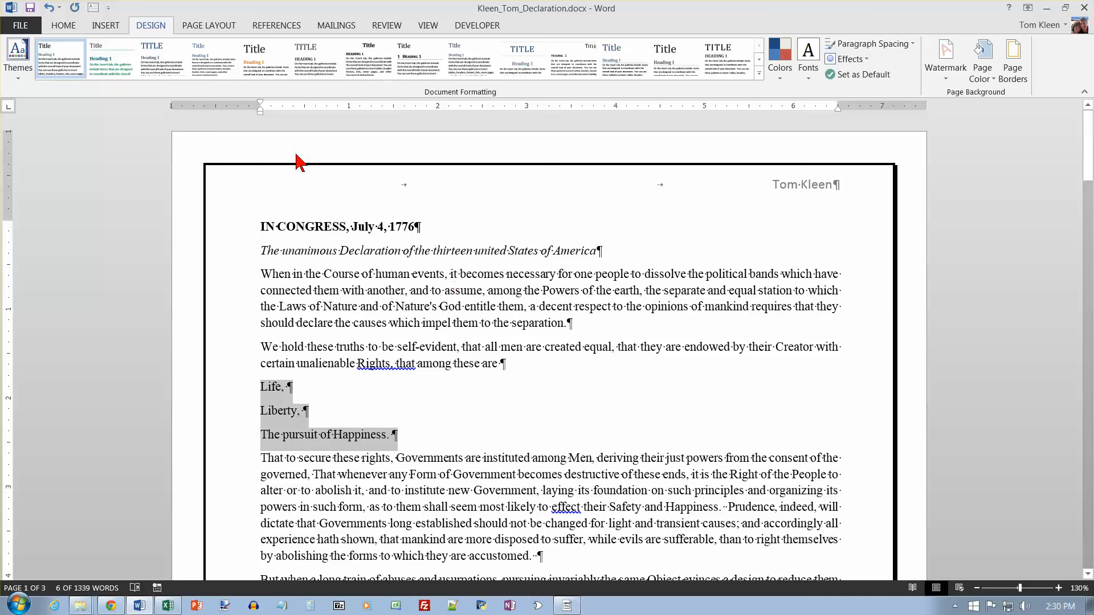
{"action": "left_click", "coordinate": [62, 25]}
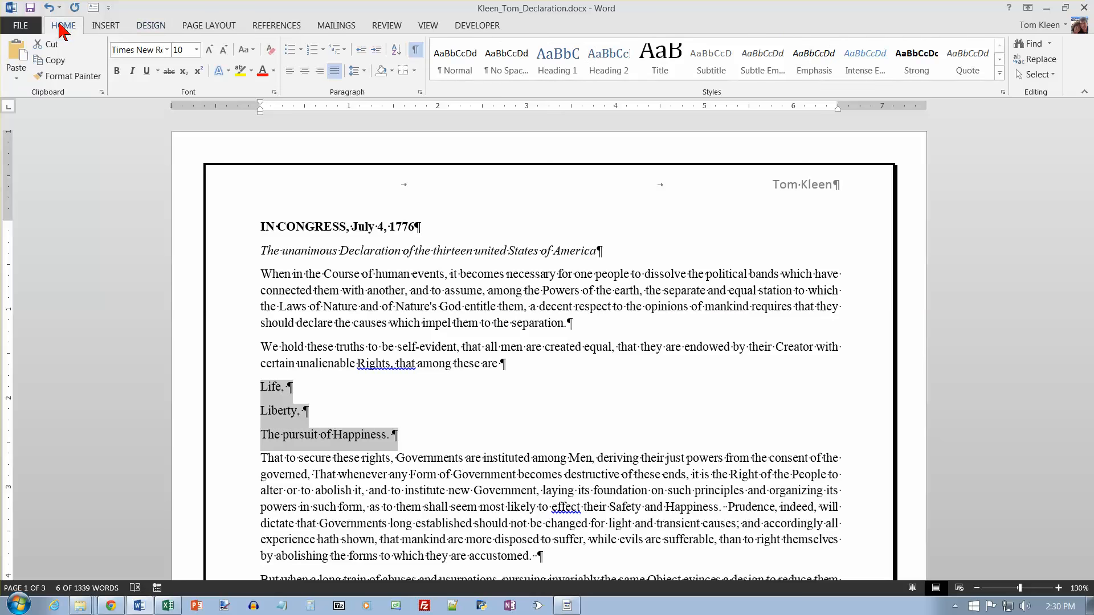
{"action": "left_click", "coordinate": [289, 49]}
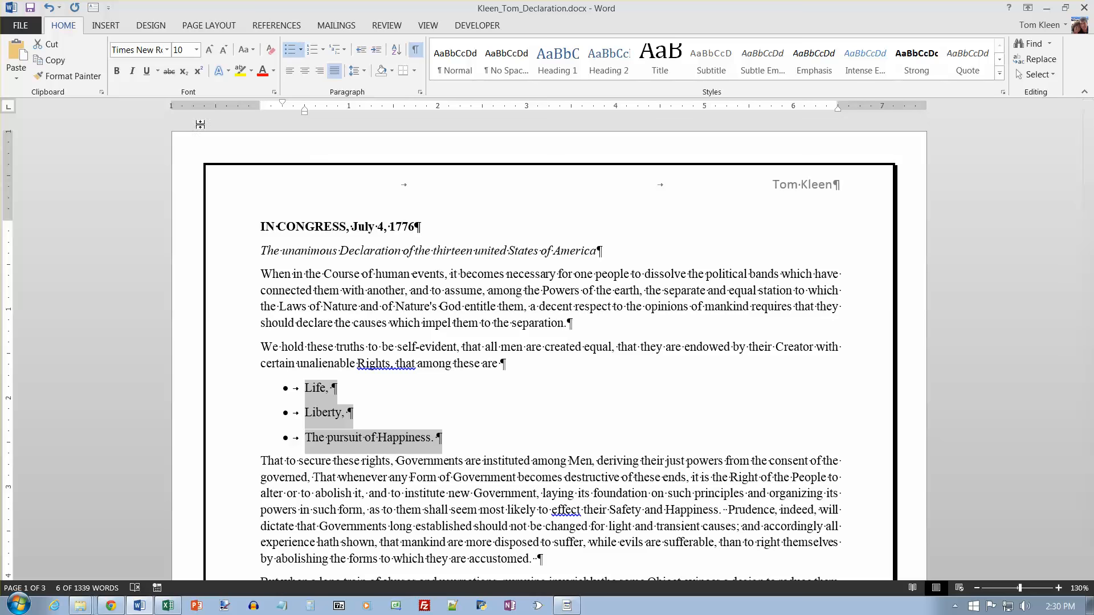
Step: Define a new bullet for the list using the solid diamond from the Symbol font, character code 168
{"action": "left_click", "coordinate": [301, 50]}
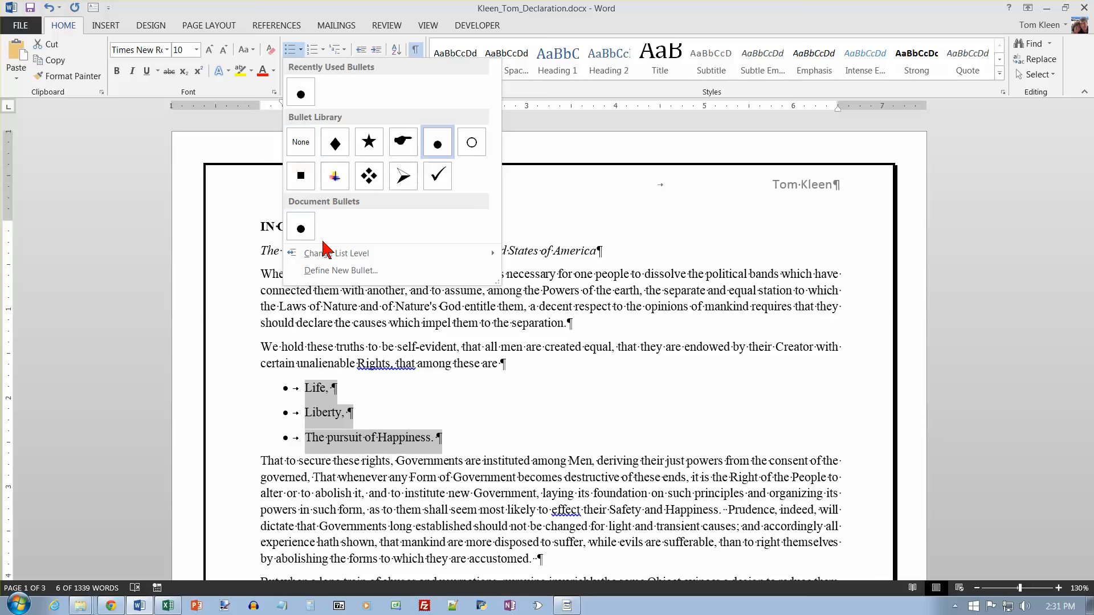
{"action": "left_click", "coordinate": [333, 271]}
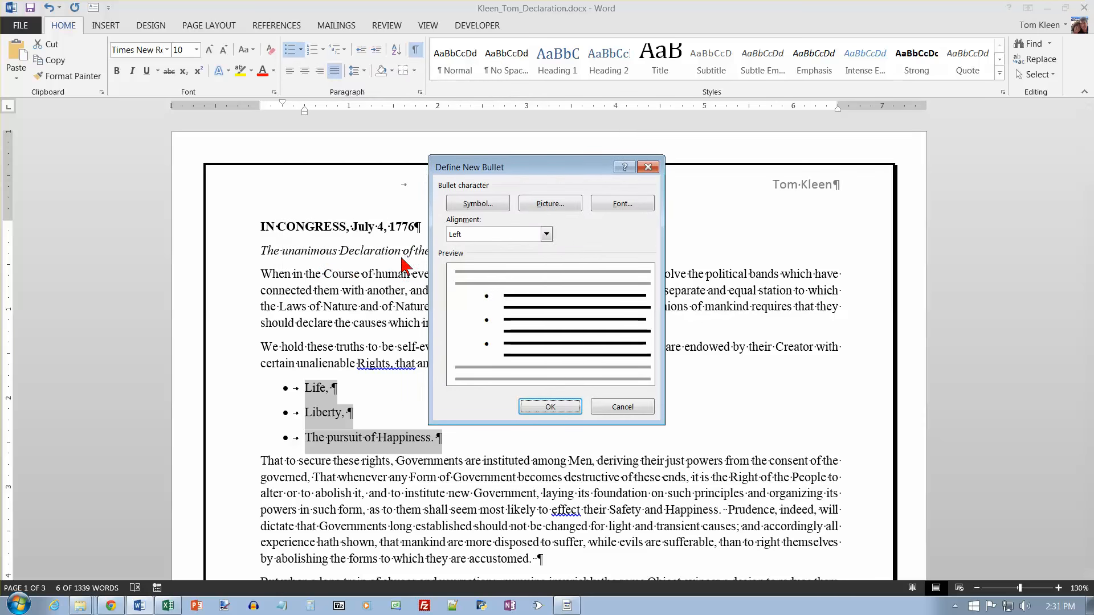
{"action": "left_click", "coordinate": [477, 206]}
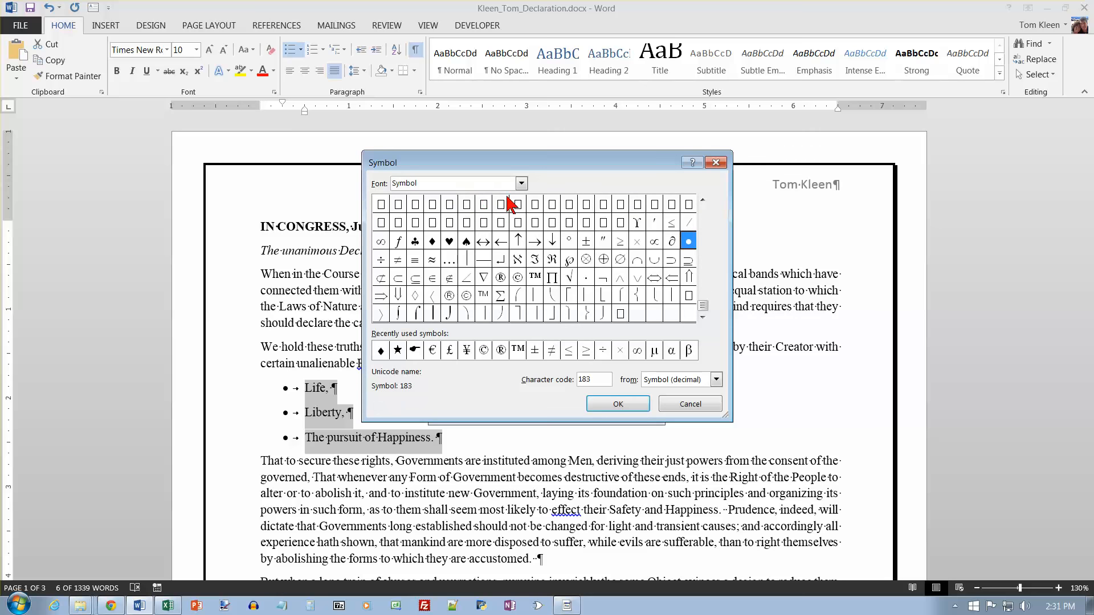
{"action": "left_click", "coordinate": [432, 244]}
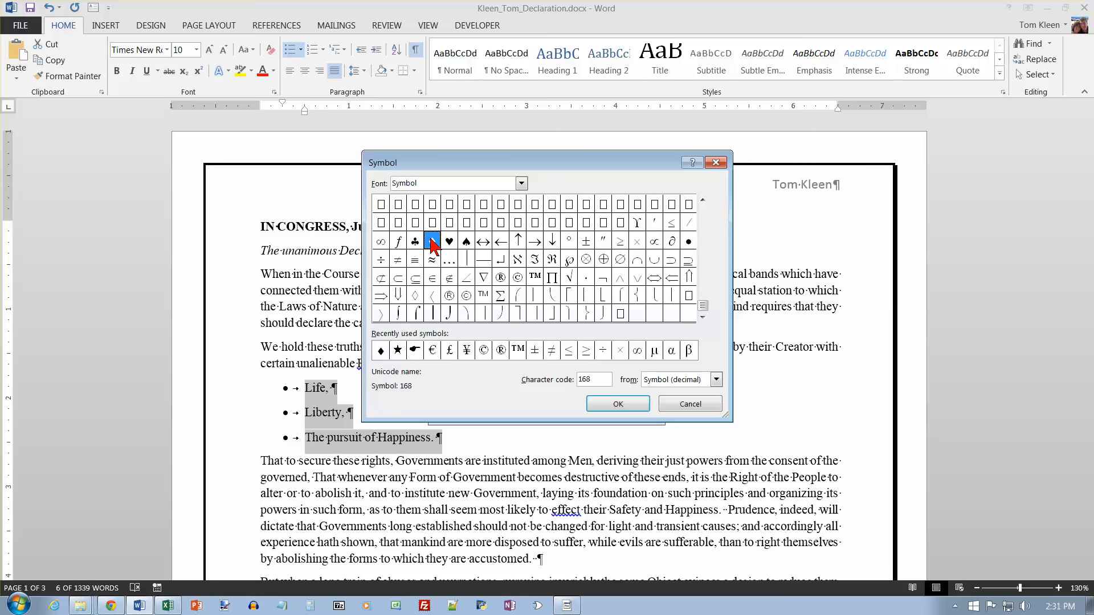
{"action": "left_click", "coordinate": [620, 405]}
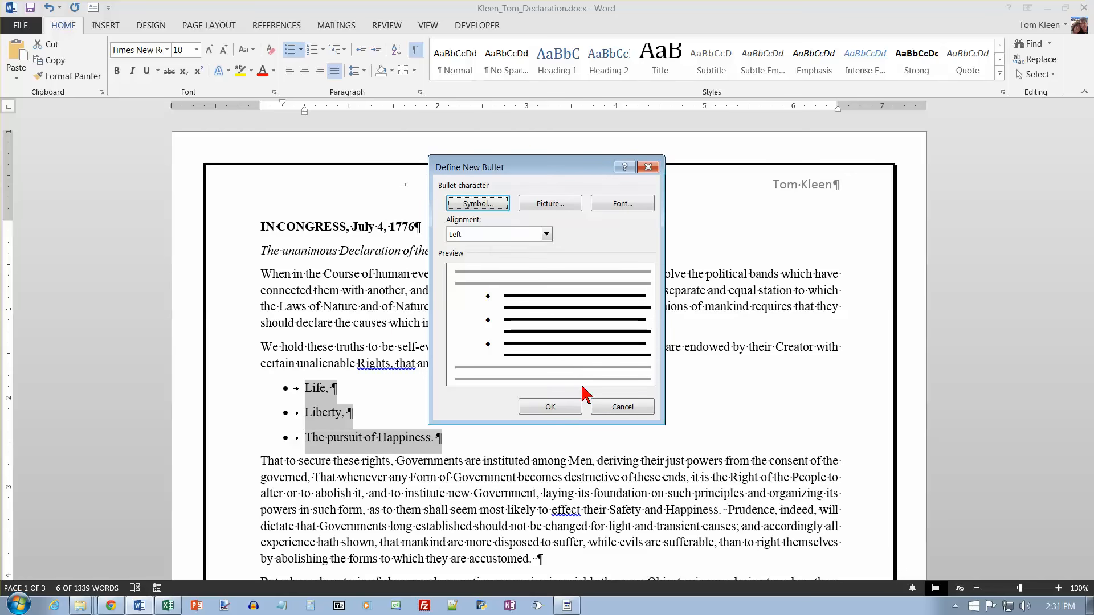
{"action": "left_click", "coordinate": [550, 407]}
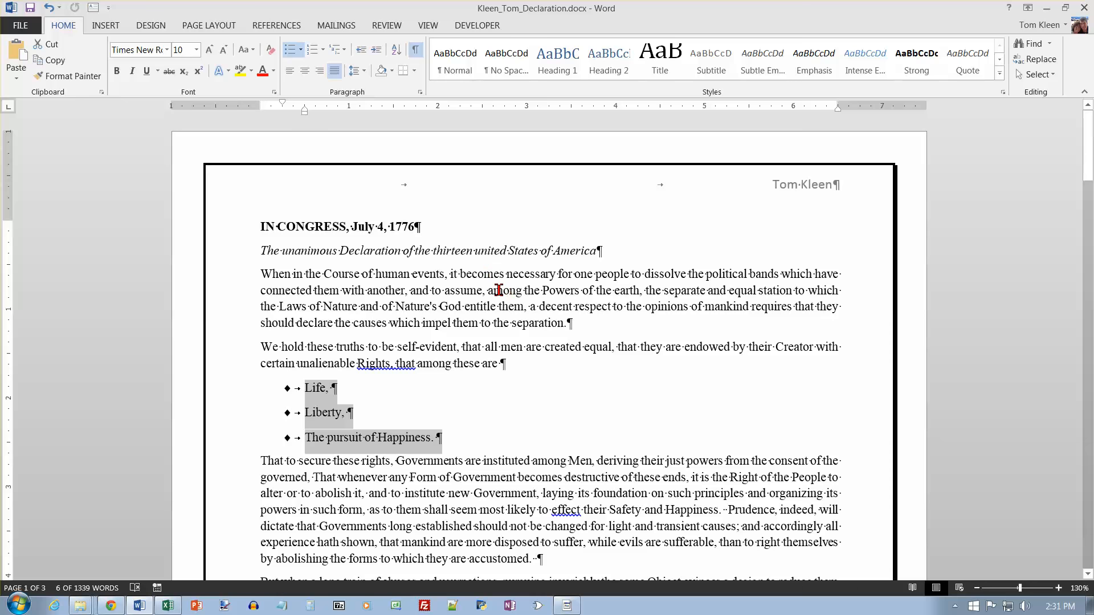
Step: Add a bottom border to the italic "The unanimous Declaration of the thirteen united States of America" paragraph
{"action": "left_click", "coordinate": [261, 251]}
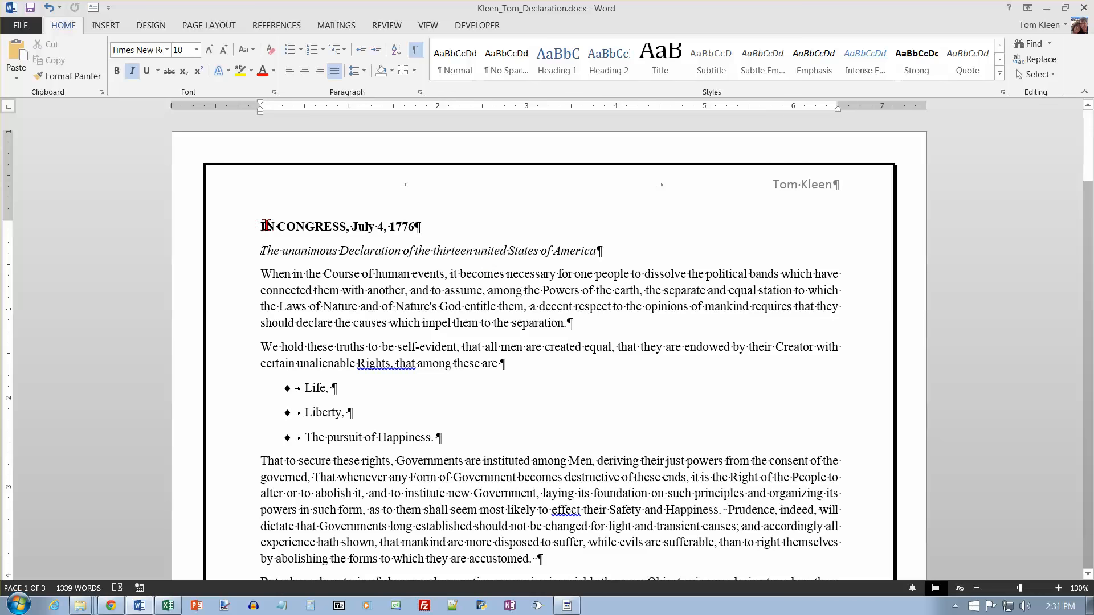
{"action": "left_click", "coordinate": [414, 70]}
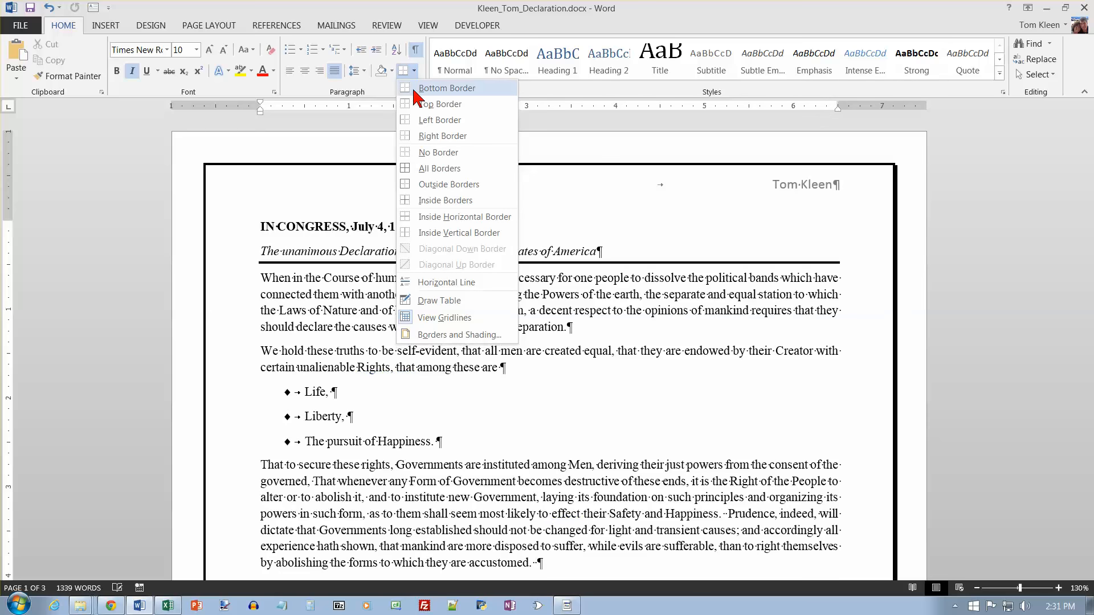
{"action": "left_click", "coordinate": [423, 89]}
{"action": "left_click", "coordinate": [377, 276]}
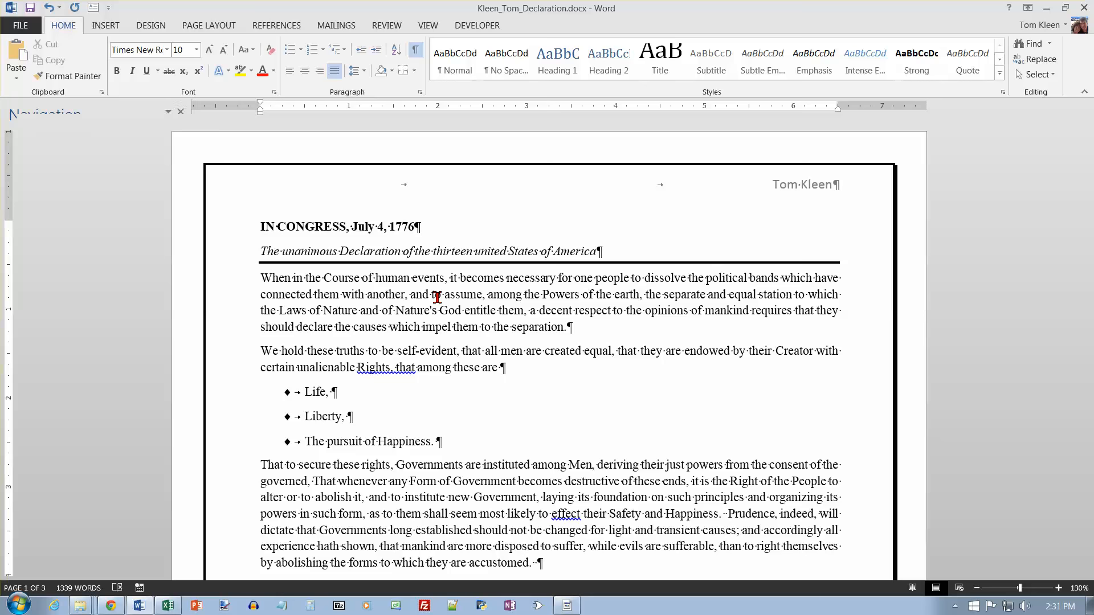
Step: Find "that to secure" in the document and place the insertion point at the beginning of that paragraph
{"action": "key", "text": "ctrl+f"}
{"action": "type", "text": "that to secure"}
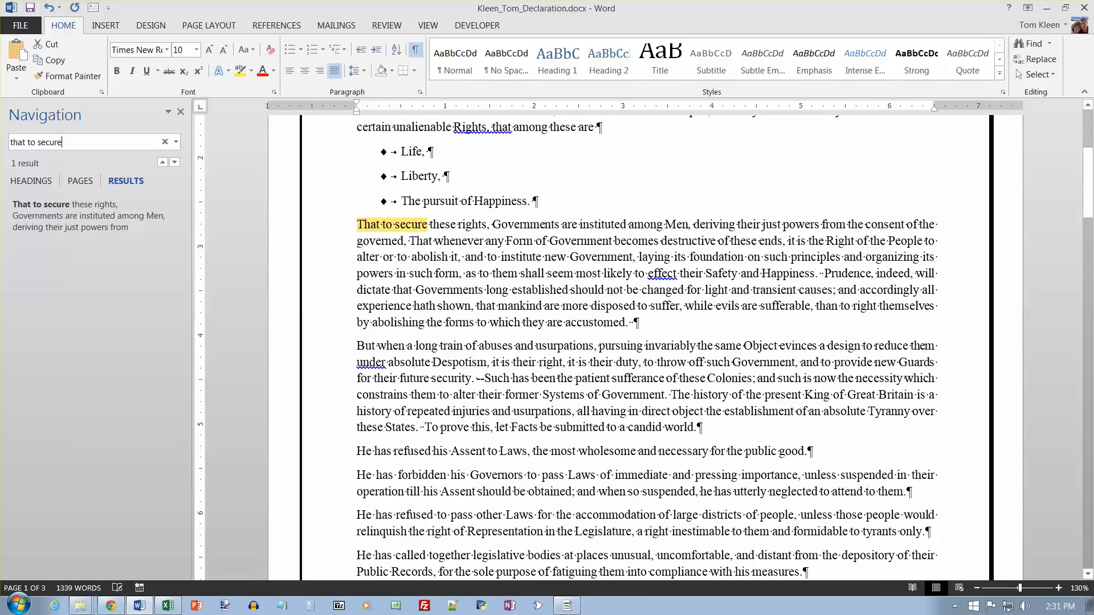
{"action": "left_click", "coordinate": [147, 209]}
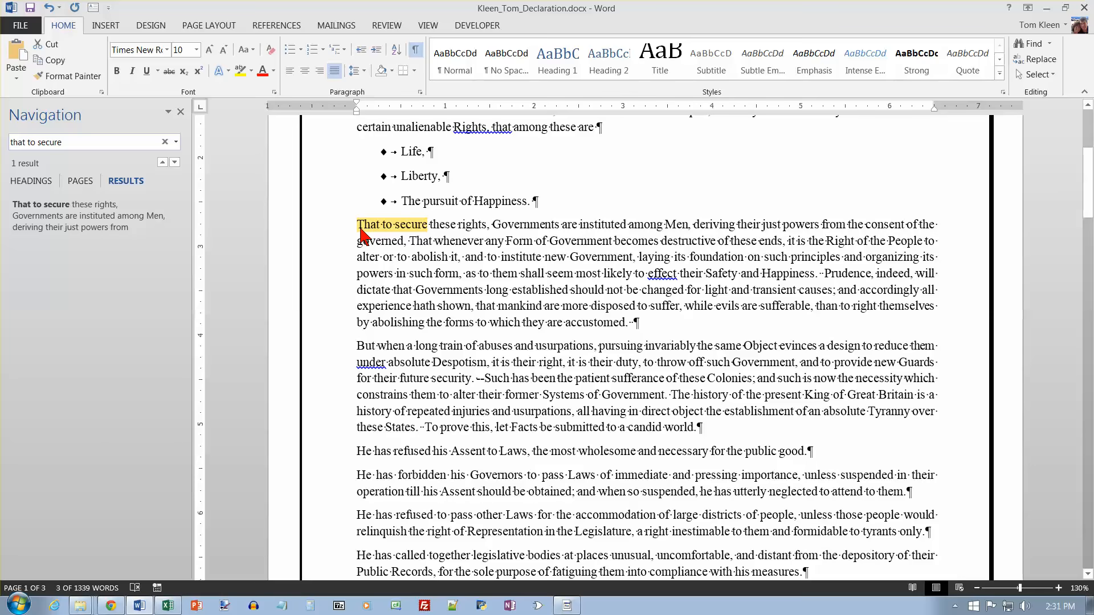
{"action": "left_click", "coordinate": [361, 228]}
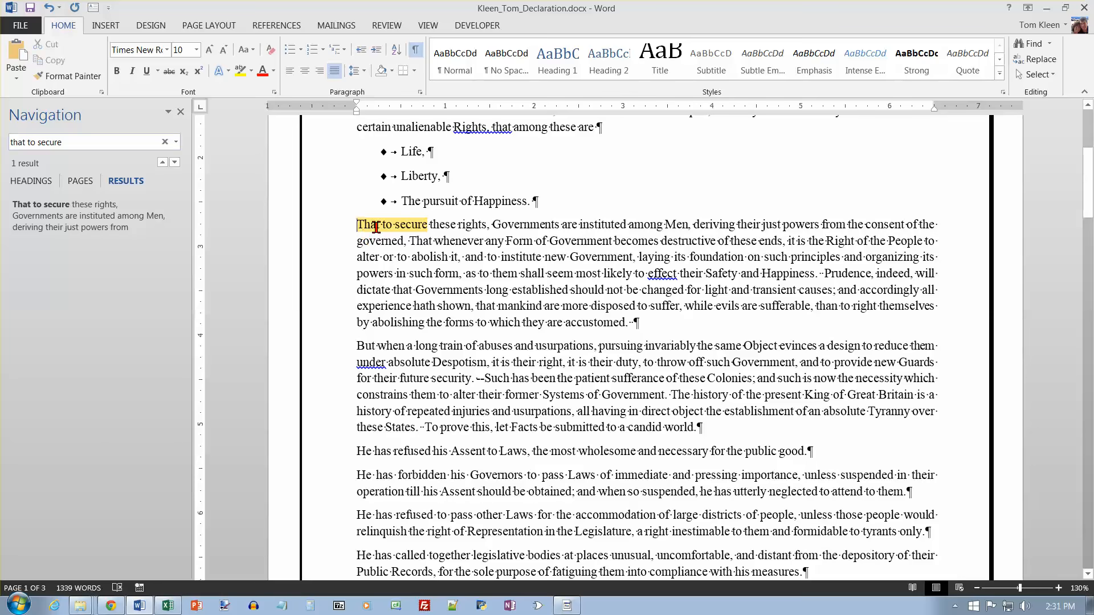
Step: Insert the picture thomas-jefferson.jpg from the WordPracticeTest folder inside CSC110 on the Desktop
{"action": "left_click", "coordinate": [105, 25]}
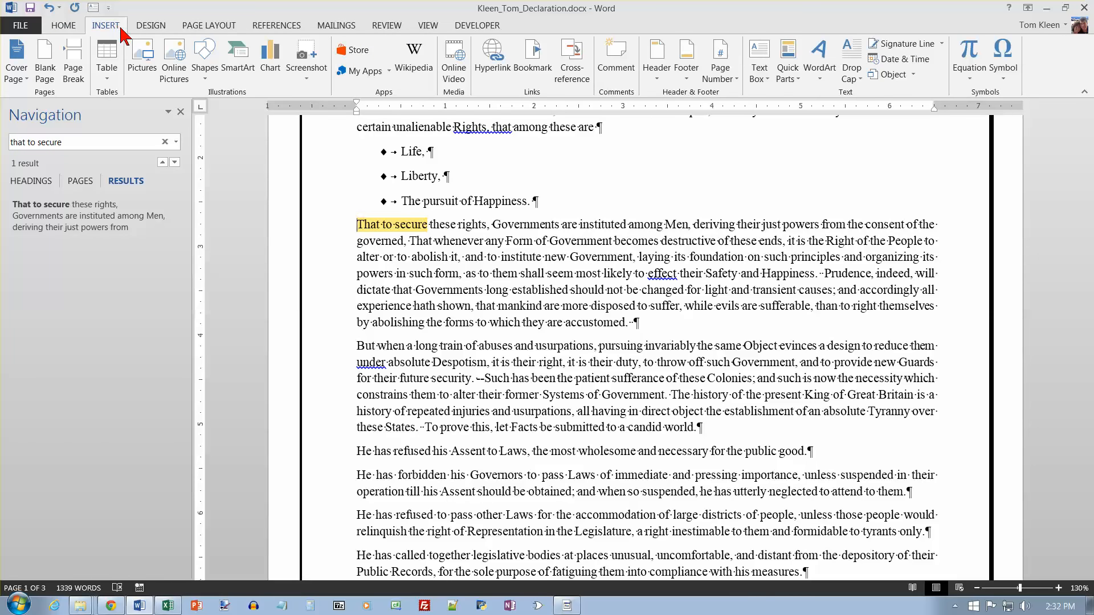
{"action": "left_click", "coordinate": [148, 67]}
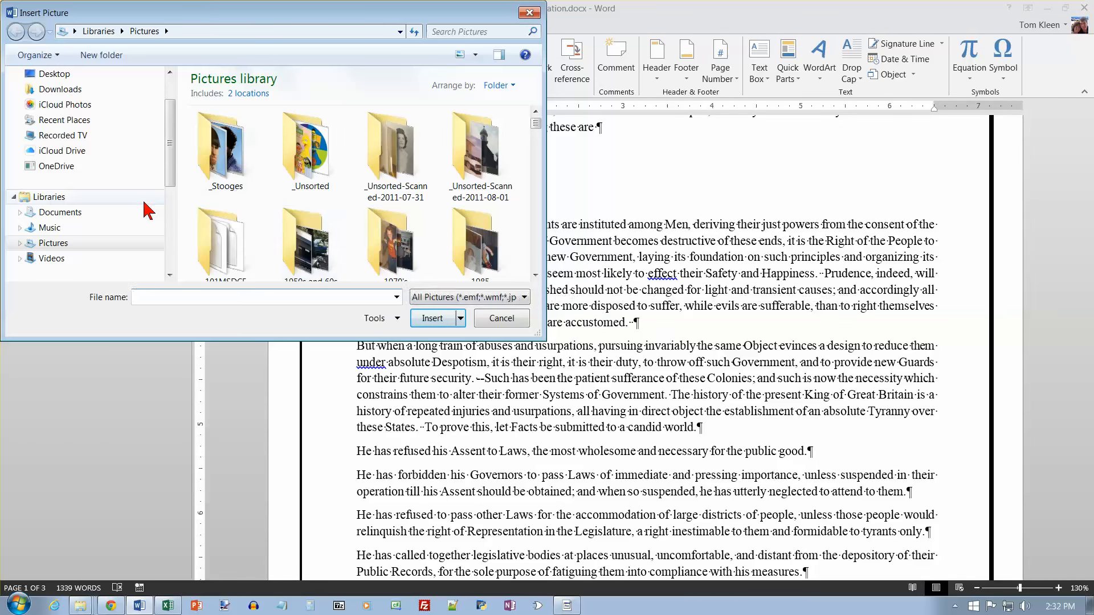
{"action": "left_click", "coordinate": [73, 74]}
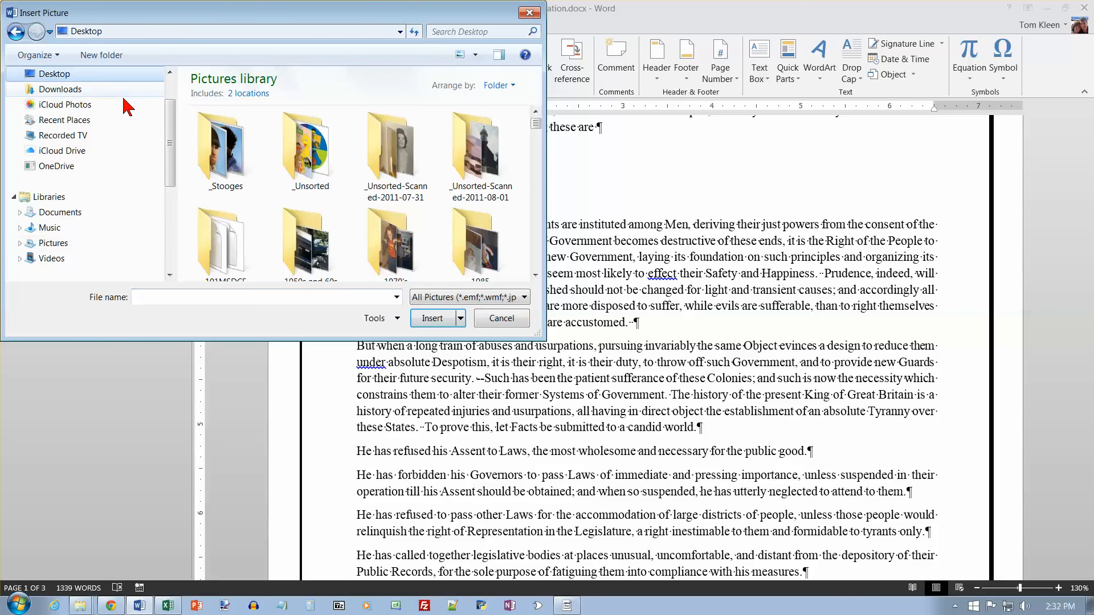
{"action": "double_click", "coordinate": [227, 236]}
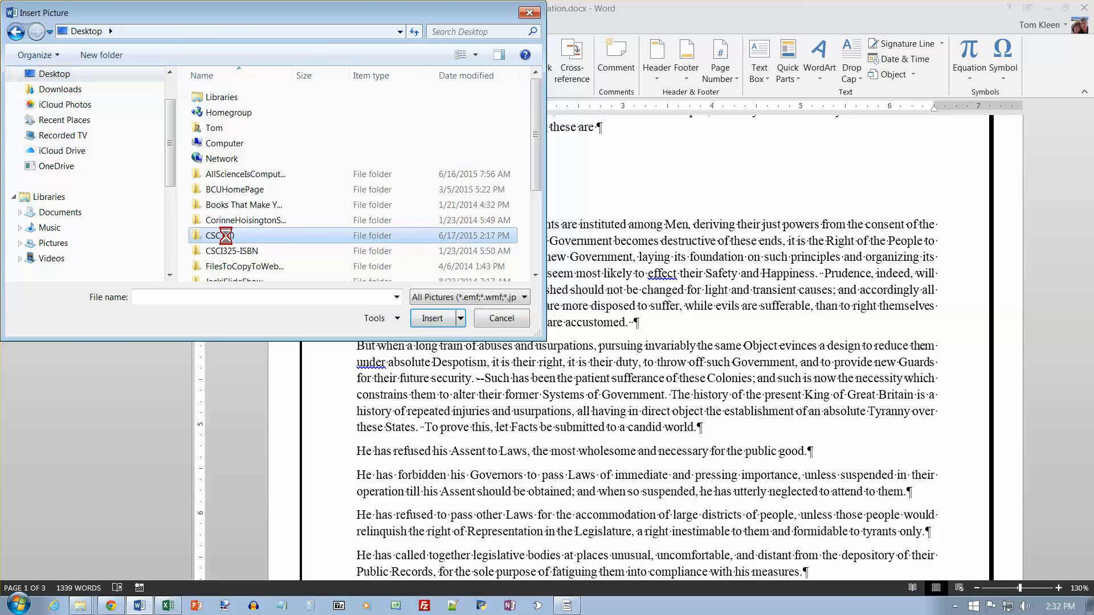
{"action": "left_click", "coordinate": [249, 177]}
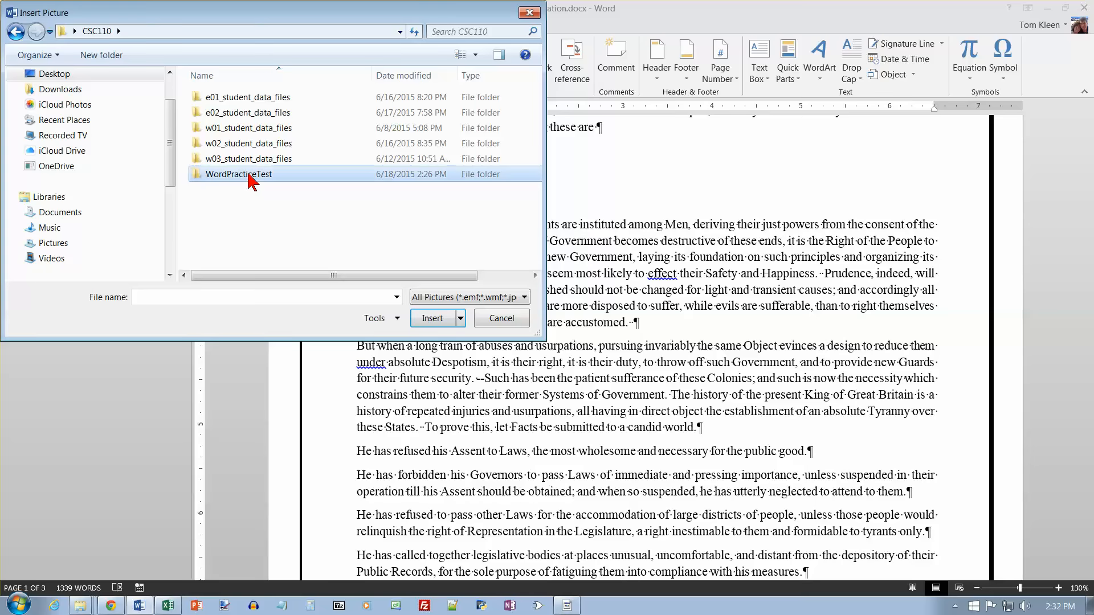
{"action": "double_click", "coordinate": [249, 176]}
{"action": "left_click", "coordinate": [238, 98]}
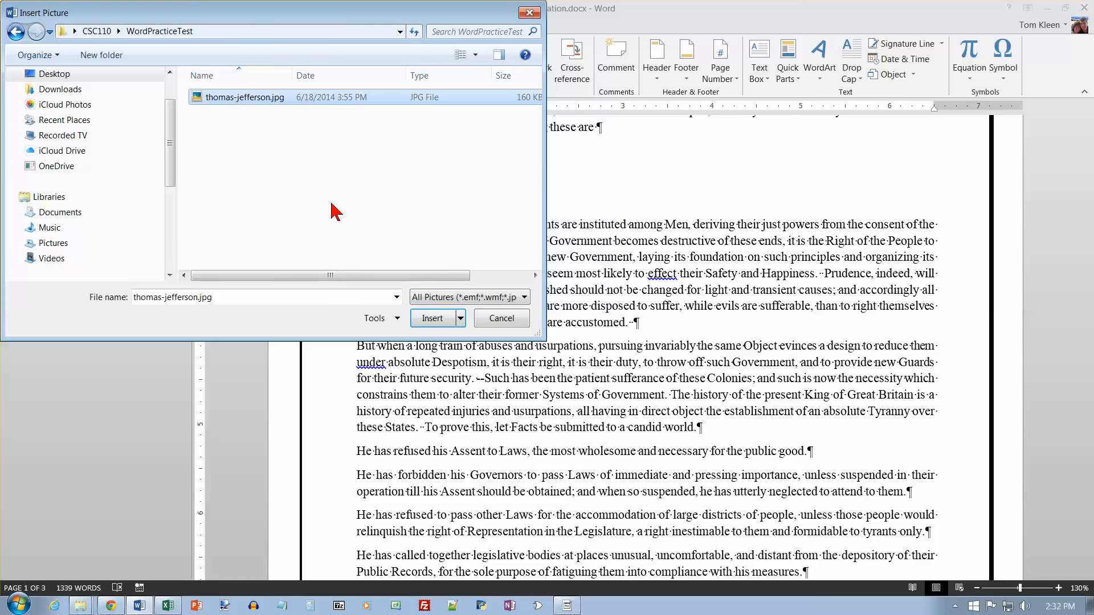
{"action": "left_click", "coordinate": [432, 319]}
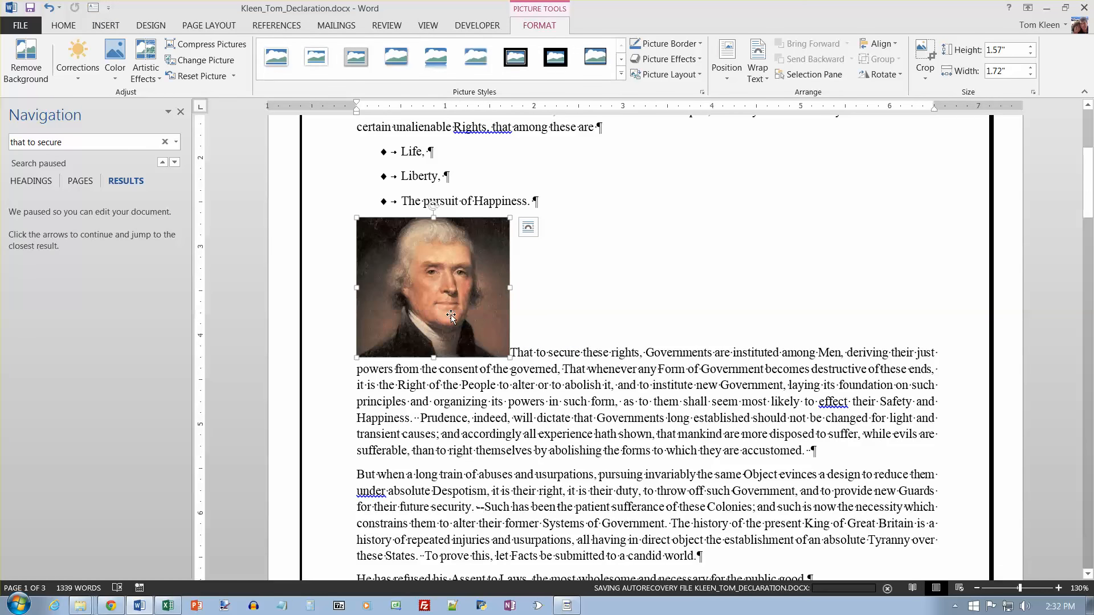
Step: Set the Jefferson picture's text wrapping to Tight and reduce its height to 1"
{"action": "left_click", "coordinate": [528, 227]}
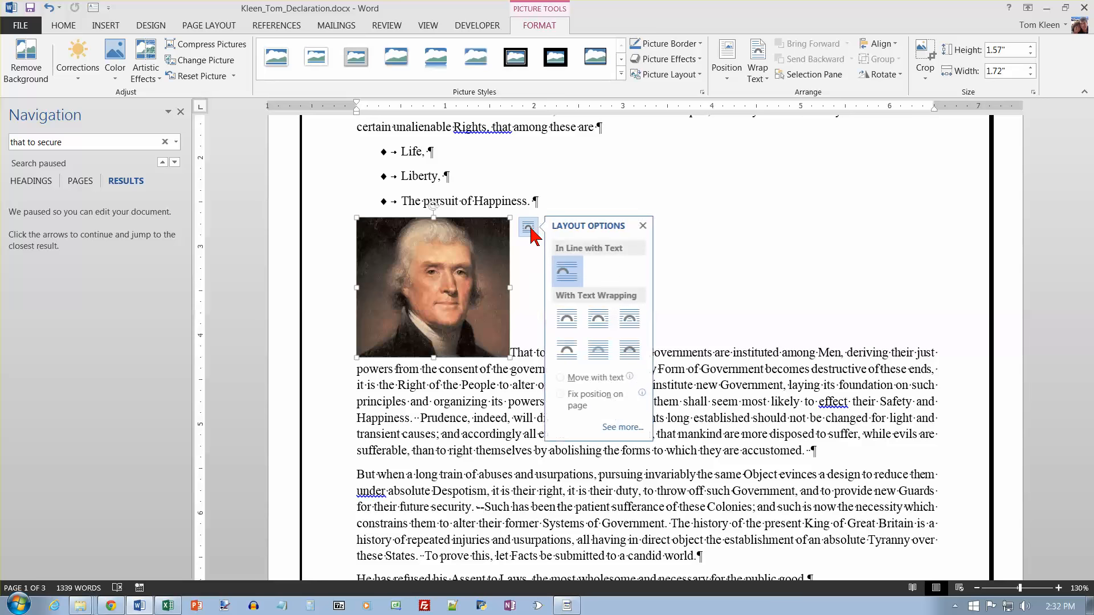
{"action": "left_click", "coordinate": [597, 321]}
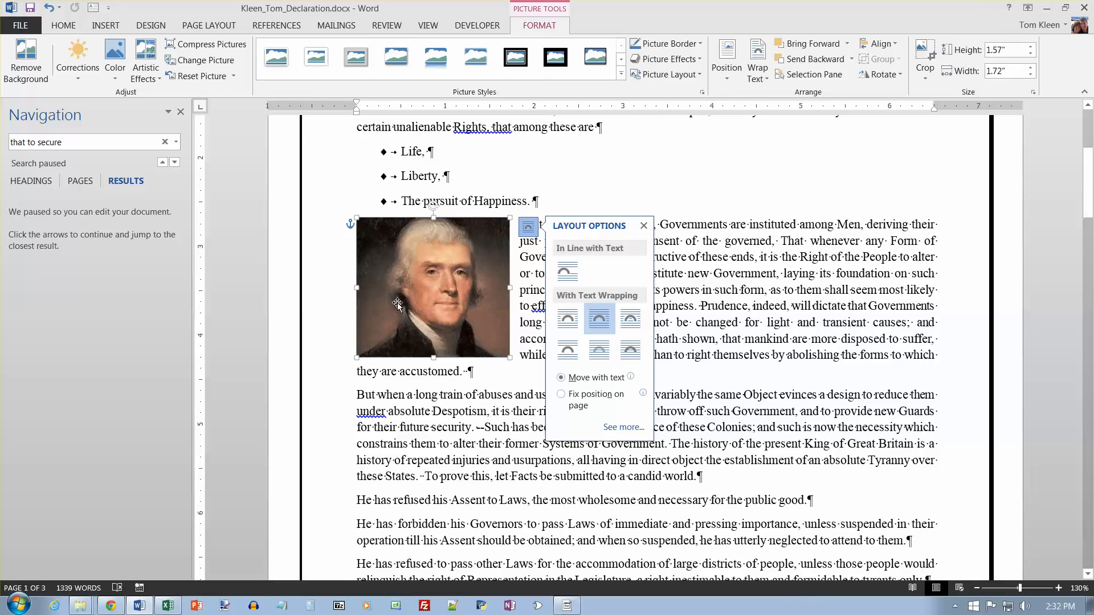
{"action": "left_click", "coordinate": [1030, 54]}
{"action": "left_click", "coordinate": [1030, 54]}
{"action": "left_click", "coordinate": [1030, 54]}
{"action": "left_click", "coordinate": [1029, 54]}
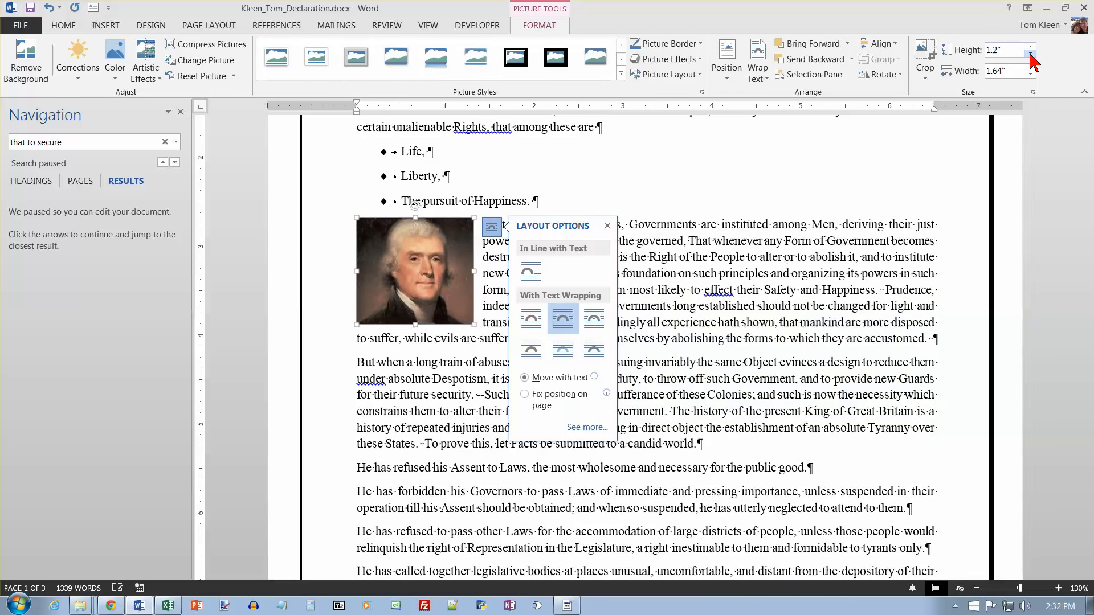
{"action": "left_click", "coordinate": [1030, 53]}
{"action": "left_click", "coordinate": [1030, 54]}
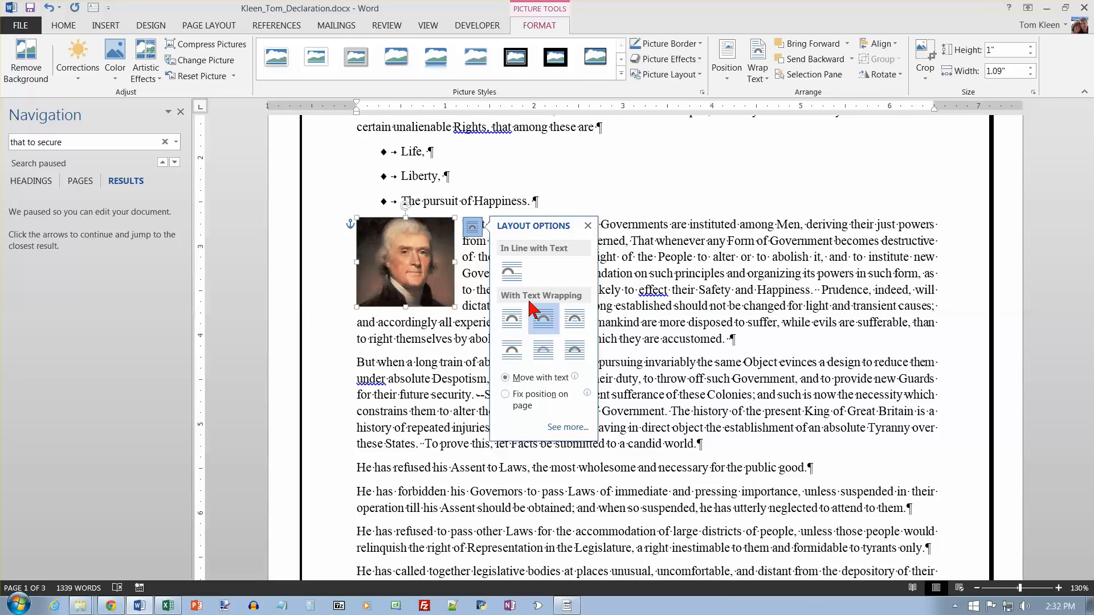
Step: Add a new paragraph at the end of the document with a tab-indented signer entry for Thomas Jefferson, Virginia
{"action": "key", "text": "ctrl+End"}
{"action": "key", "text": "Return"}
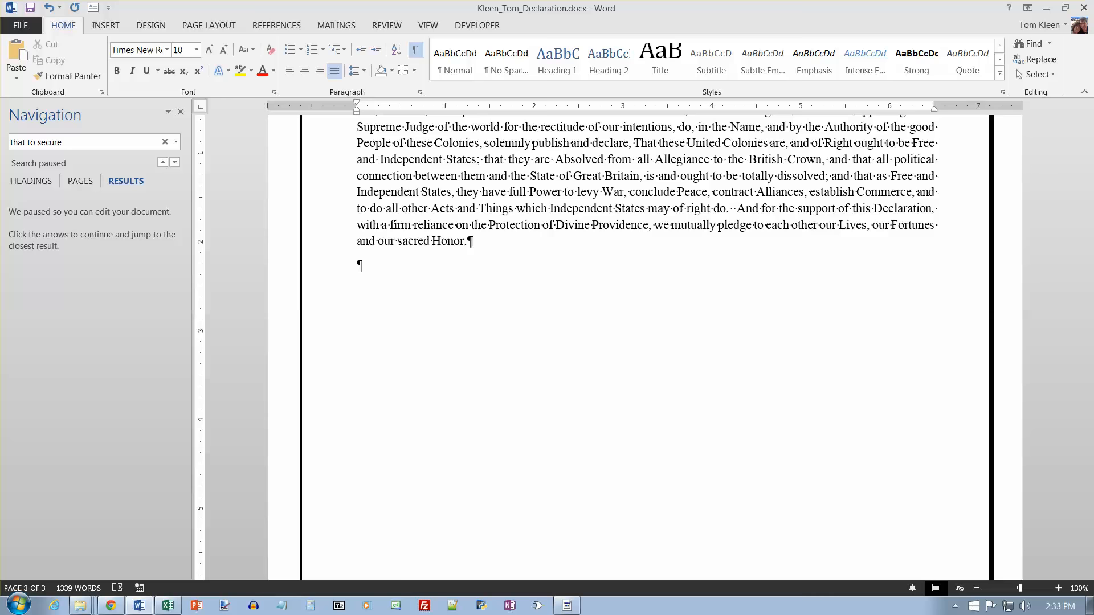
{"action": "type", "text": "Thomas Jefferson"}
{"action": "type", "text": "Virginia"}
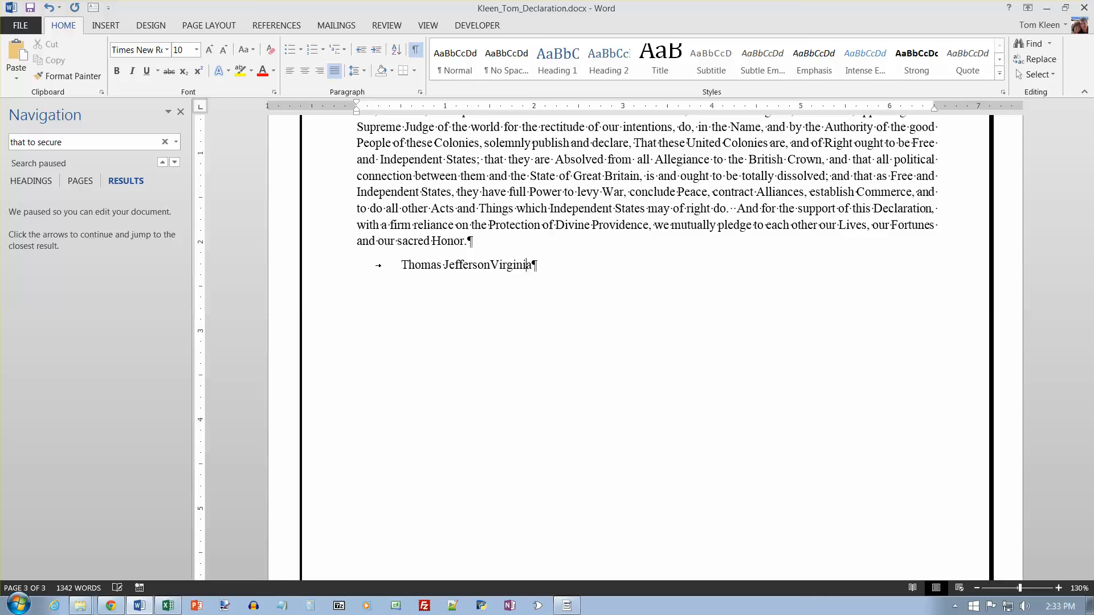
Step: Add a second tab-indented signer line below it with John Adams and Massachusetts separated by a tab
{"action": "key", "text": "Return"}
{"action": "key", "text": "Tab"}
{"action": "type", "text": "John Adams"}
{"action": "key", "text": "Tab"}
{"action": "type", "text": "Mas"}
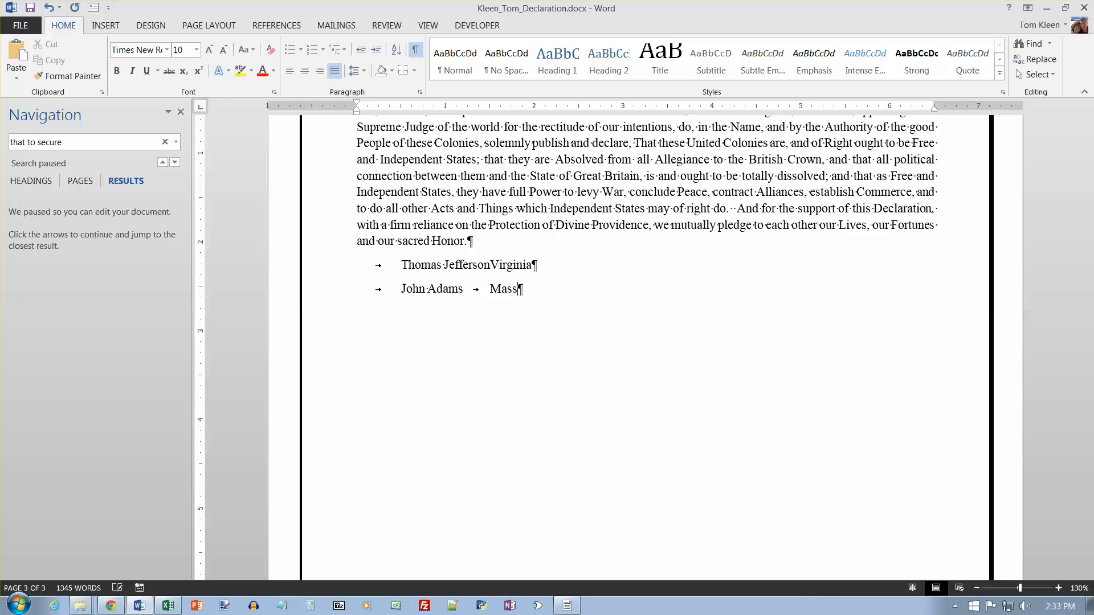
{"action": "type", "text": "achusetts"}
Step: Add a third signer line with Benjamin Franklin and Pennsylvania separated by a tab
{"action": "key", "text": "Return"}
{"action": "type", "text": "Benjamin"}
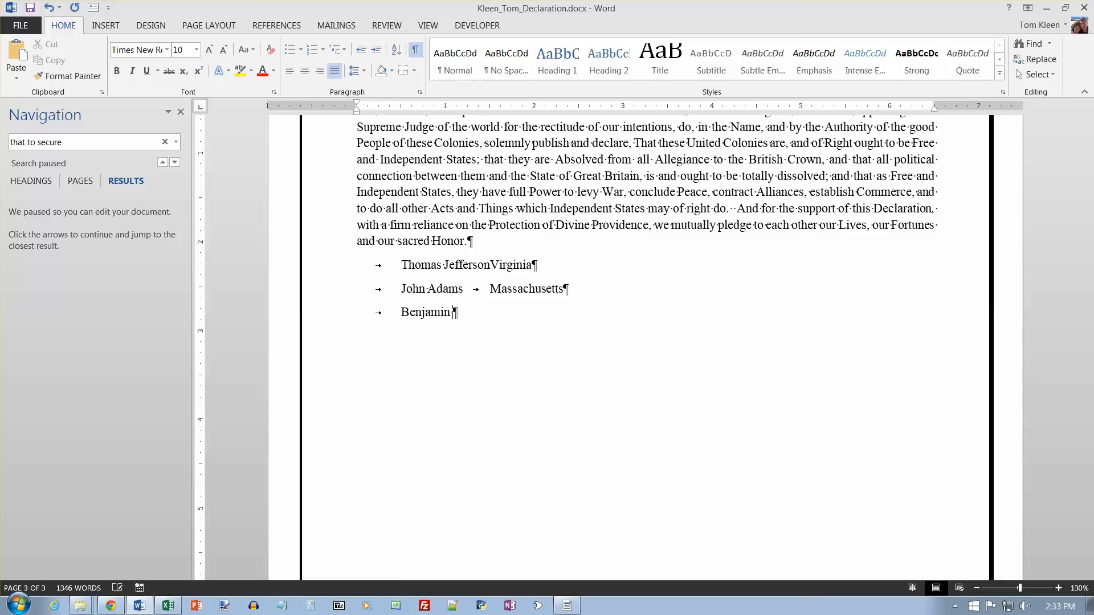
{"action": "type", "text": " Franklin"}
{"action": "key", "text": "Tab"}
{"action": "type", "text": "Pennsylvania"}
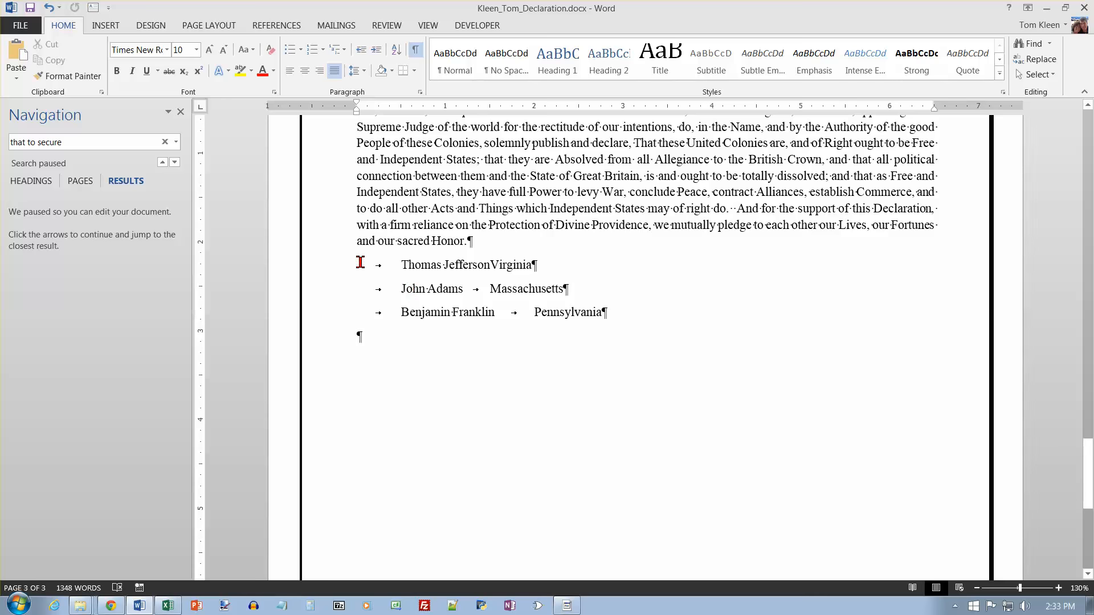
Step: Set a left tab stop at 1" and a right tab stop at 5.5" for the three signer lines
{"action": "left_click_drag", "start_coordinate": [360, 263], "coordinate": [414, 270]}
{"action": "left_click_drag", "start_coordinate": [507, 284], "coordinate": [617, 312]}
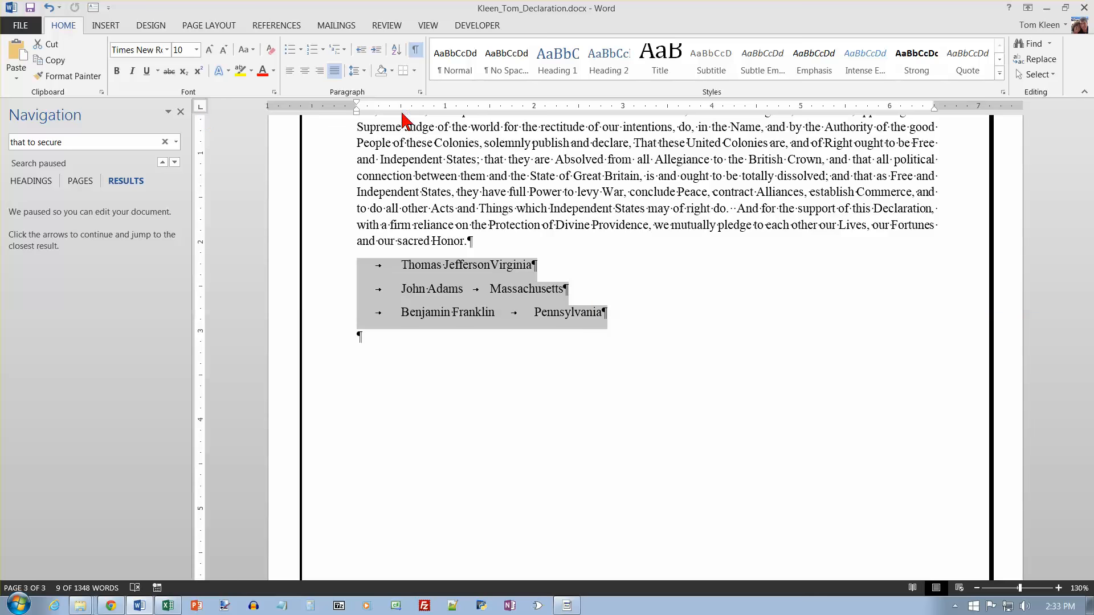
{"action": "left_click", "coordinate": [446, 111]}
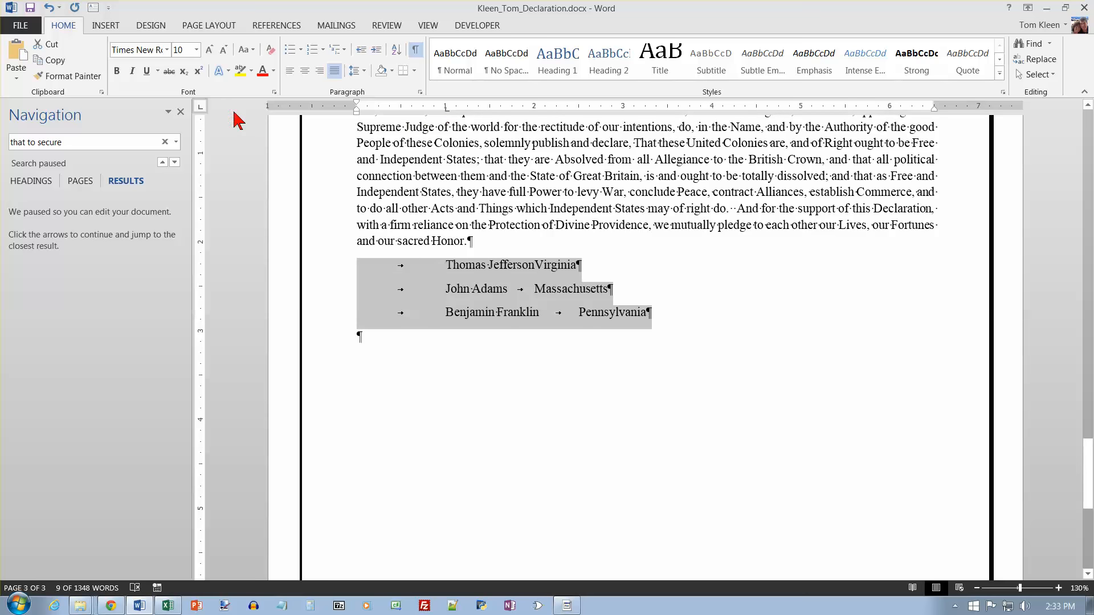
{"action": "left_click", "coordinate": [203, 111]}
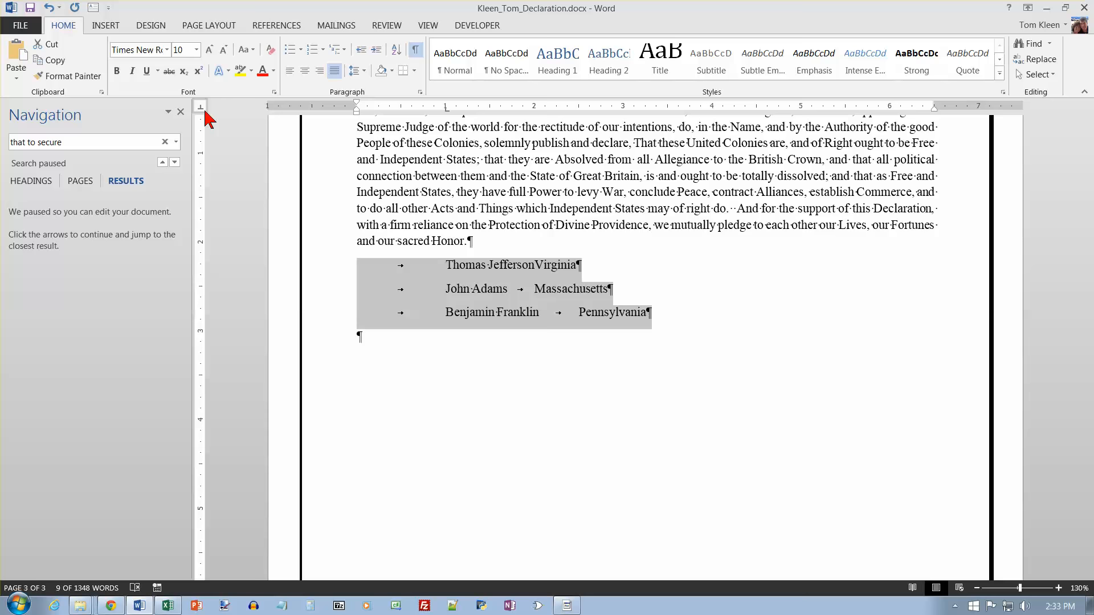
{"action": "left_click", "coordinate": [846, 107]}
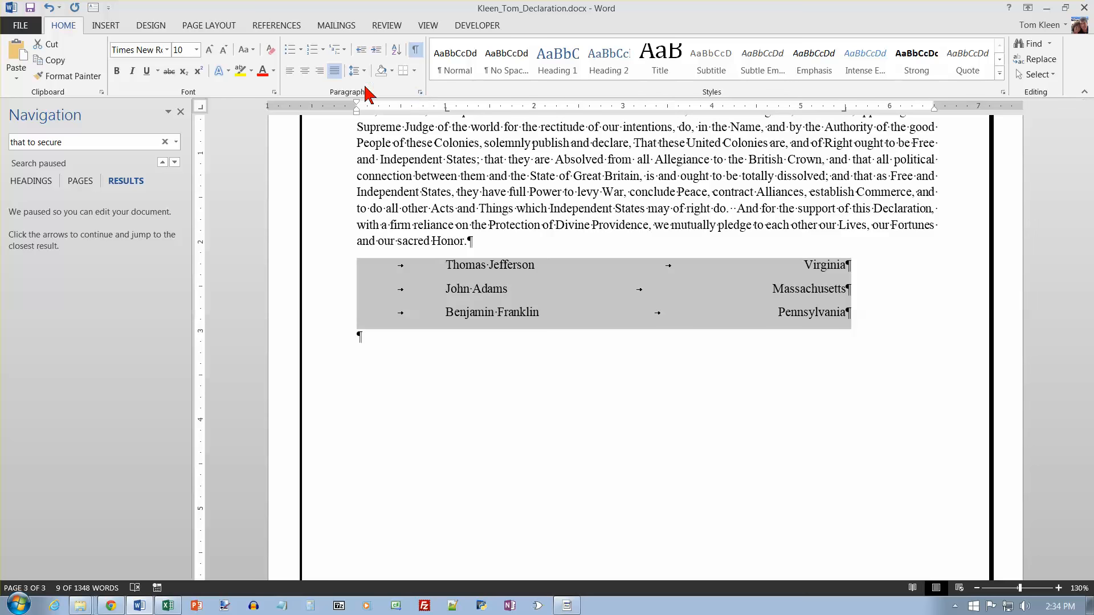
Step: Apply the dotted leader (option 2) to the 5.5" right tab stop of the signer lines
{"action": "left_click", "coordinate": [421, 93]}
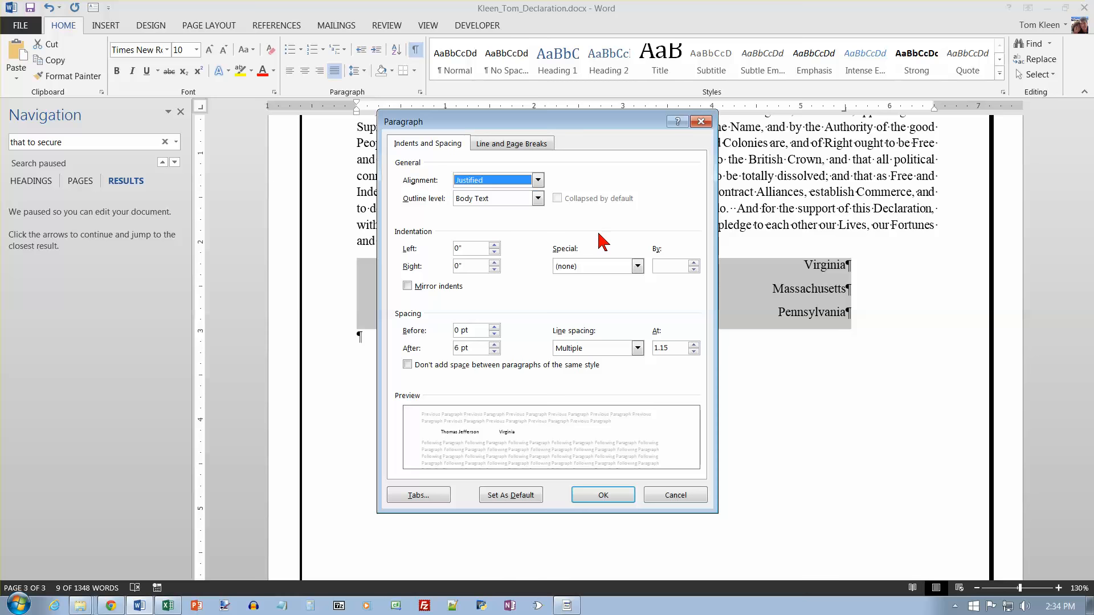
{"action": "left_click", "coordinate": [425, 495]}
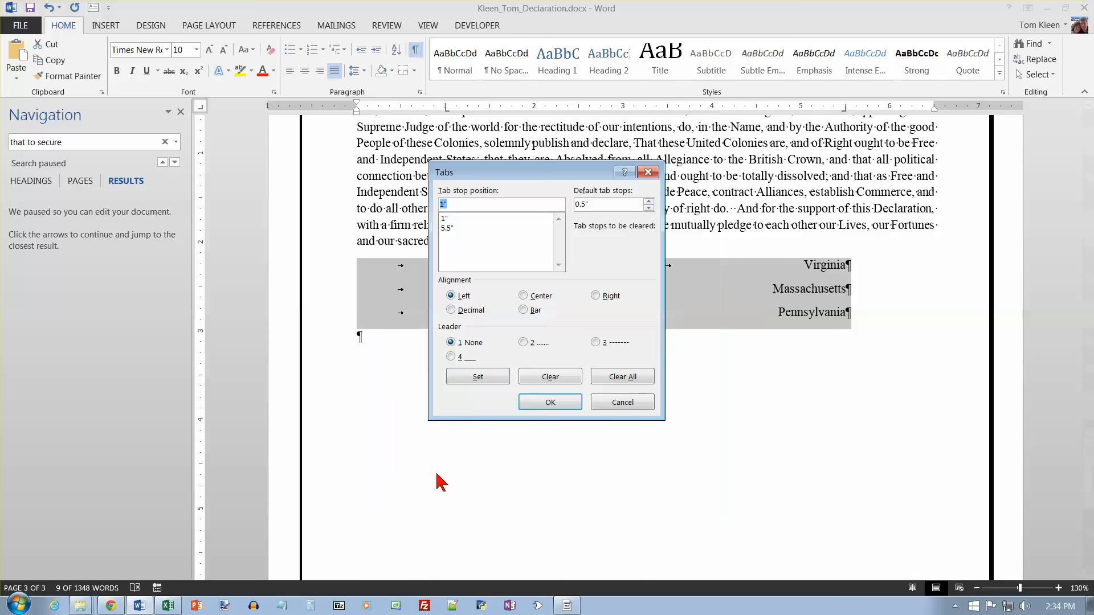
{"action": "left_click", "coordinate": [450, 228]}
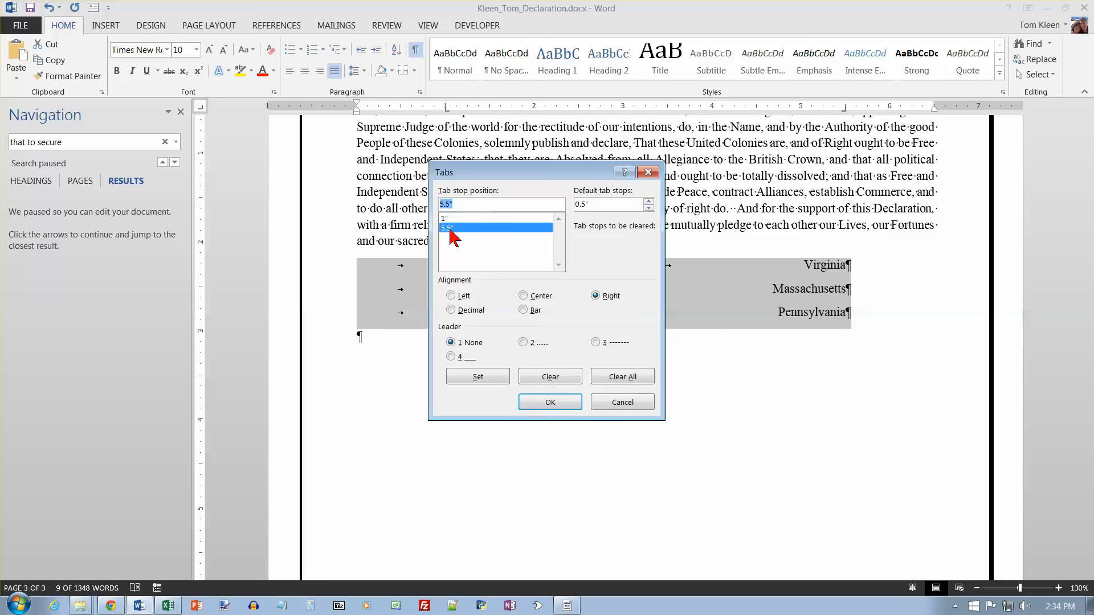
{"action": "left_click", "coordinate": [523, 342]}
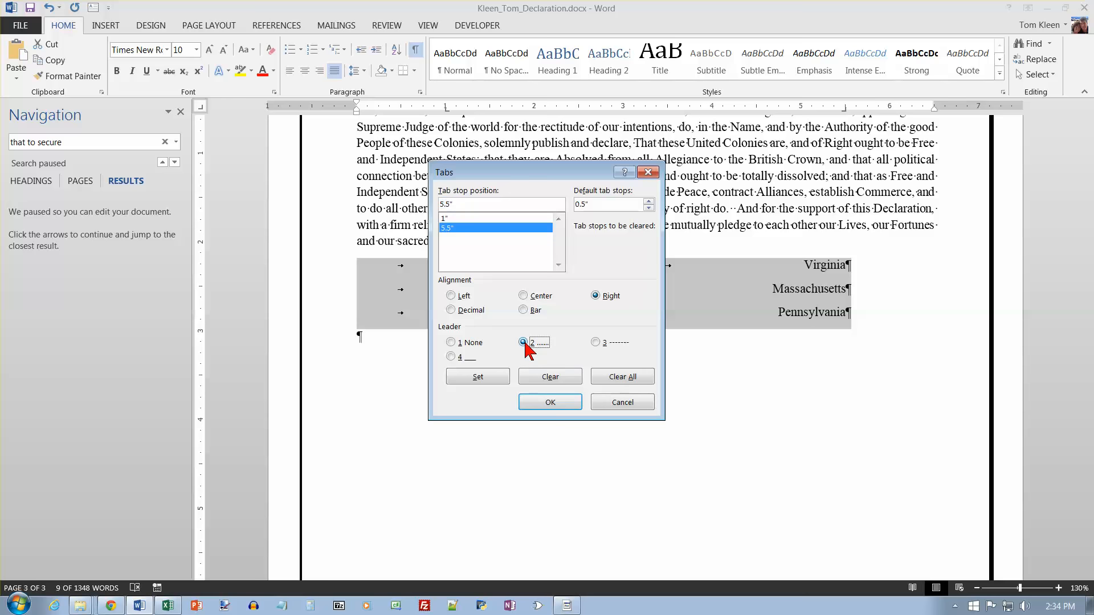
{"action": "left_click", "coordinate": [557, 402]}
{"action": "left_click", "coordinate": [384, 341]}
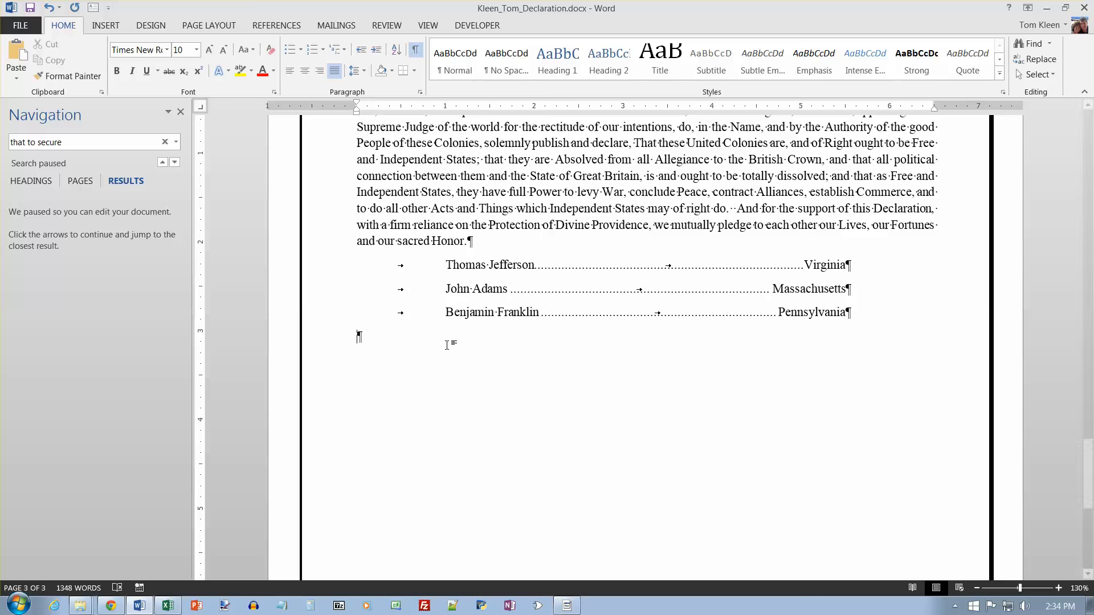
Step: Copy the three signer lines and paste them below the originals, leaving a blank paragraph between
{"action": "left_click_drag", "start_coordinate": [337, 269], "coordinate": [331, 316]}
{"action": "key", "text": "ctrl+c"}
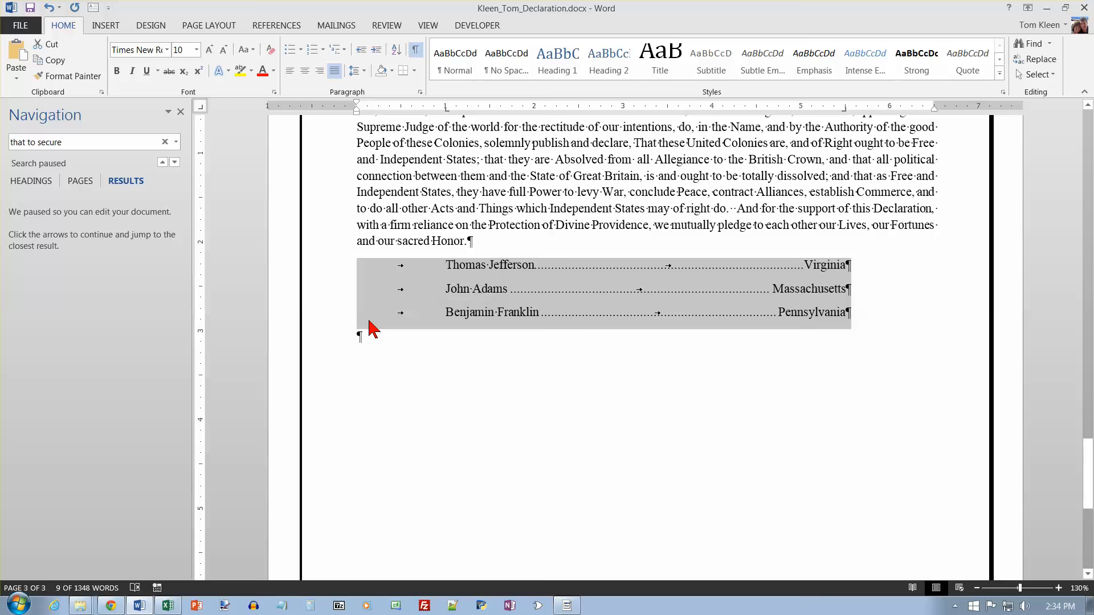
{"action": "left_click", "coordinate": [373, 344]}
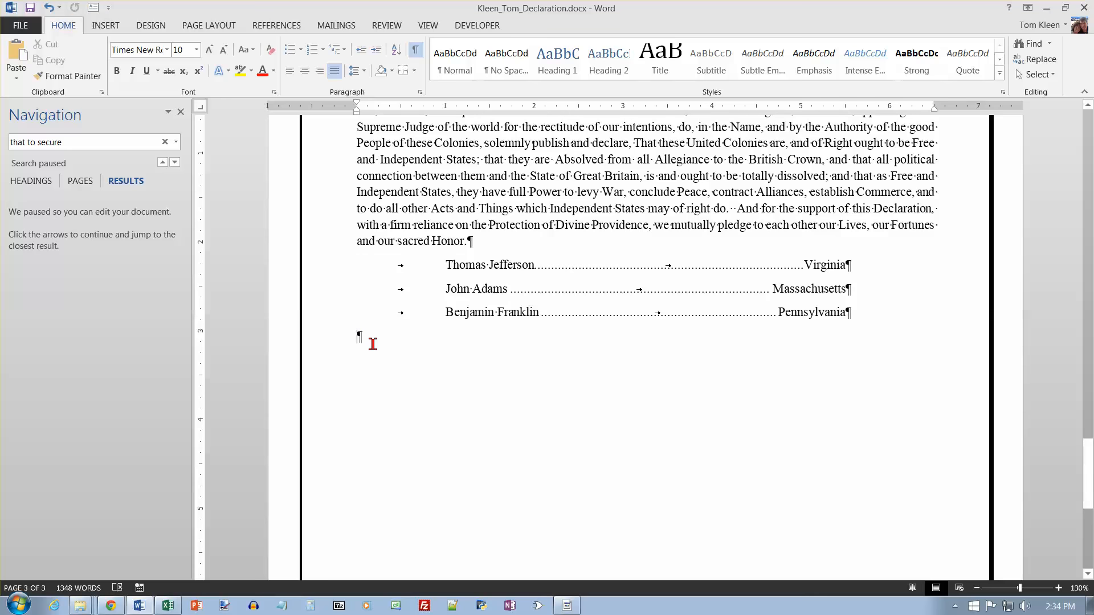
{"action": "key", "text": "Return"}
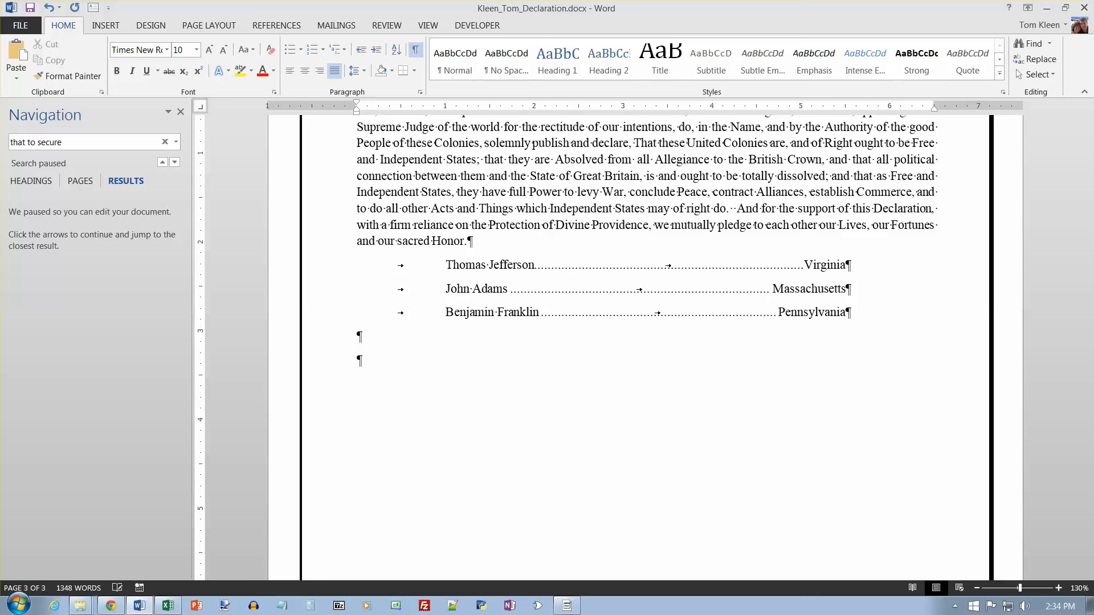
{"action": "key", "text": "ctrl+v"}
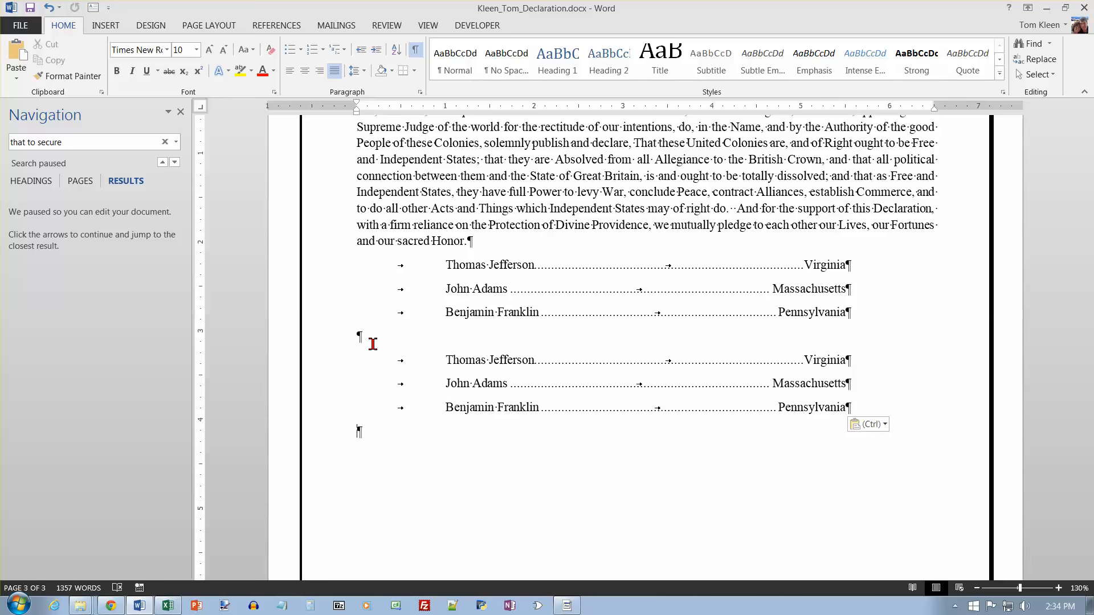
Step: Insert a heading line above the copied signer lines with "Signer" and "State" aligned at the tab stops
{"action": "left_click", "coordinate": [366, 354]}
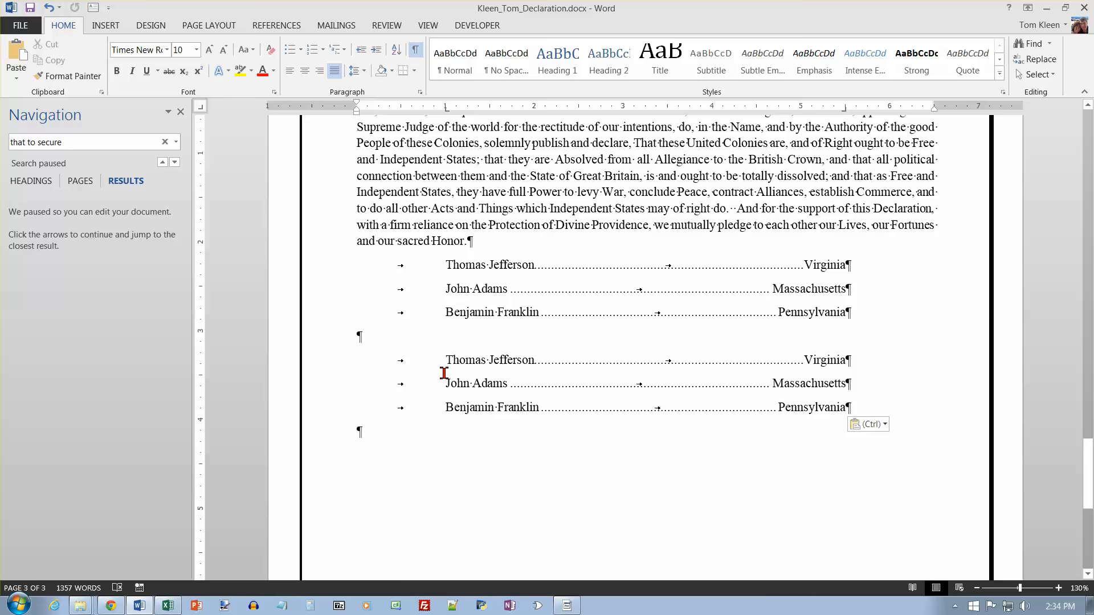
{"action": "key", "text": "Return"}
{"action": "key", "text": "Up"}
{"action": "key", "text": "Tab"}
{"action": "type", "text": "Signer"}
{"action": "key", "text": "Tab"}
{"action": "key", "text": "Tab"}
{"action": "type", "text": "State"}
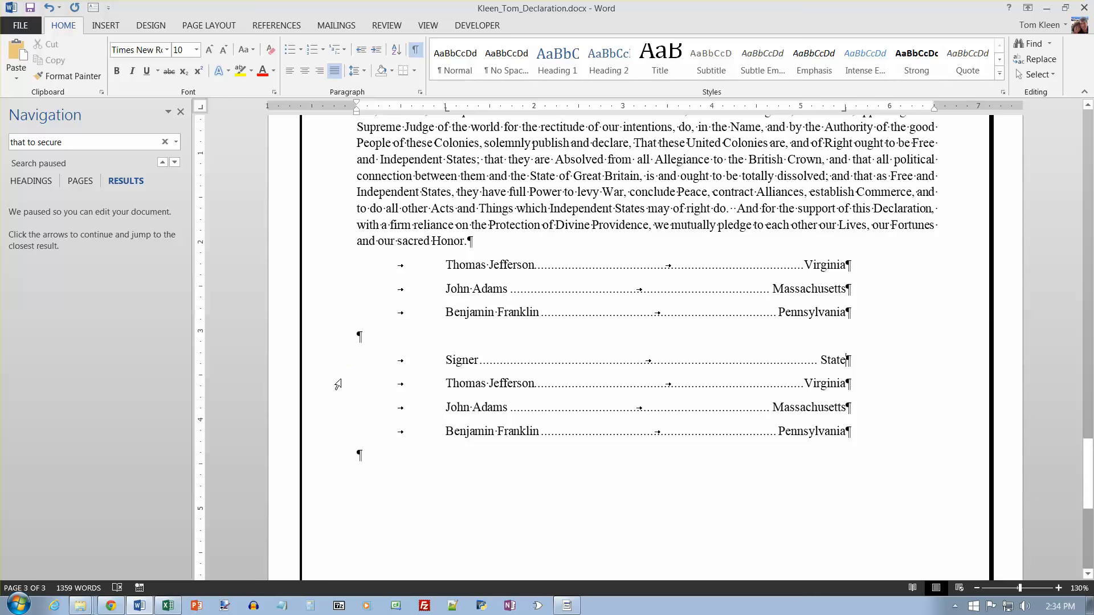
Step: Convert the copied signer lines and their heading line into a three-column table, separating the text at tabs
{"action": "left_click_drag", "start_coordinate": [325, 362], "coordinate": [323, 437]}
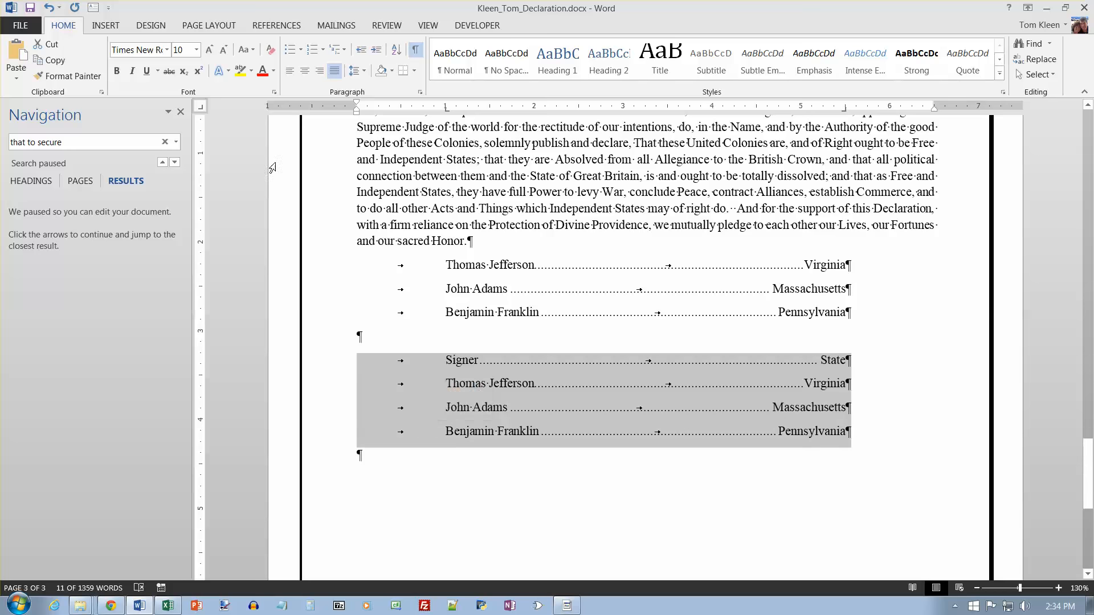
{"action": "left_click", "coordinate": [109, 28]}
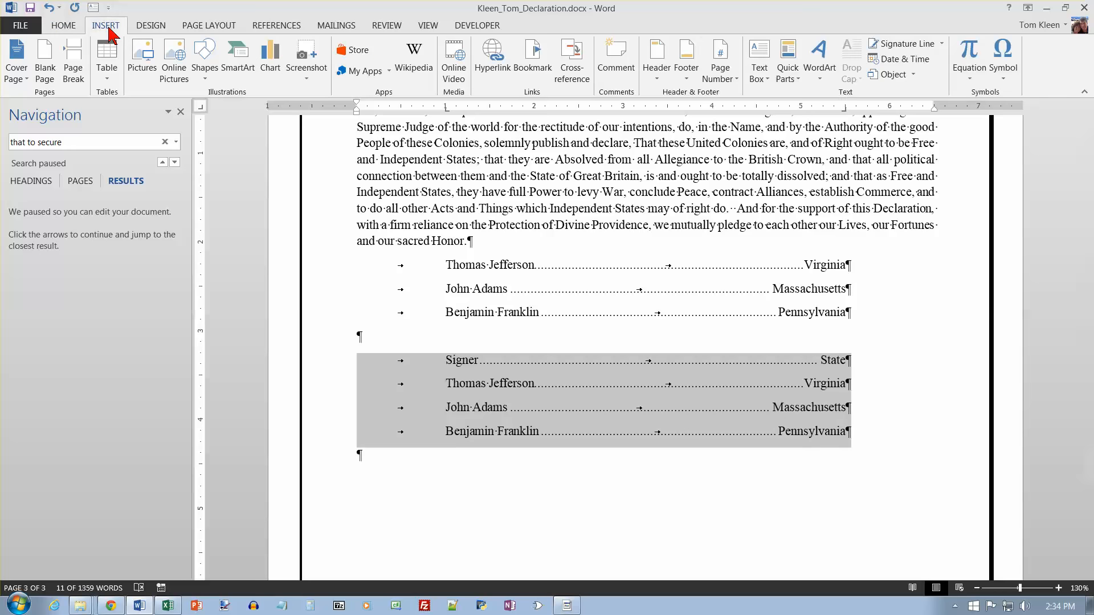
{"action": "left_click", "coordinate": [107, 78]}
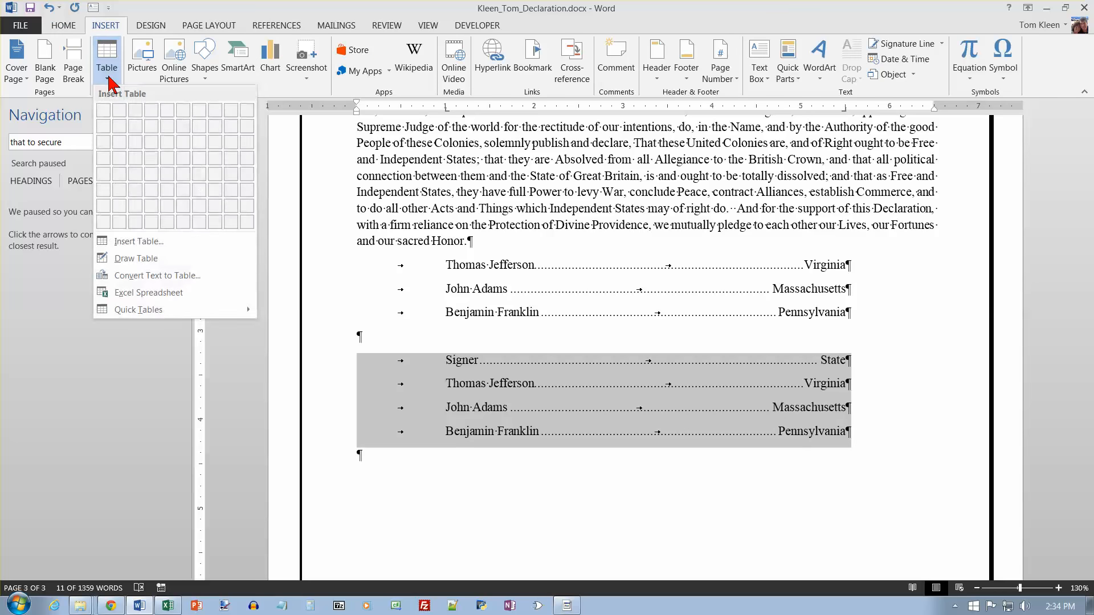
{"action": "left_click", "coordinate": [157, 276]}
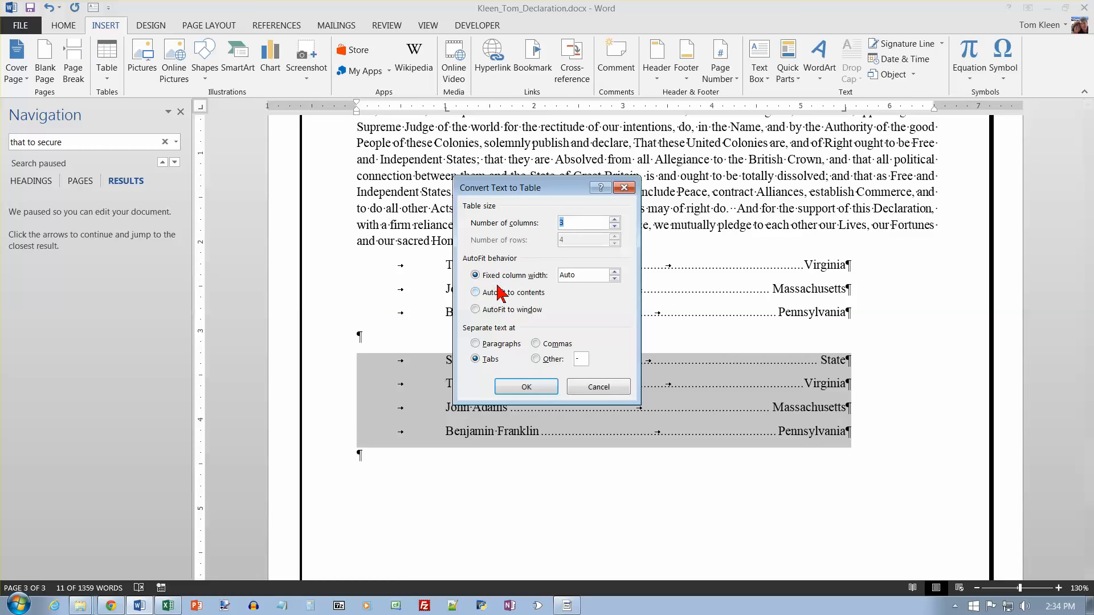
{"action": "left_click", "coordinate": [525, 387]}
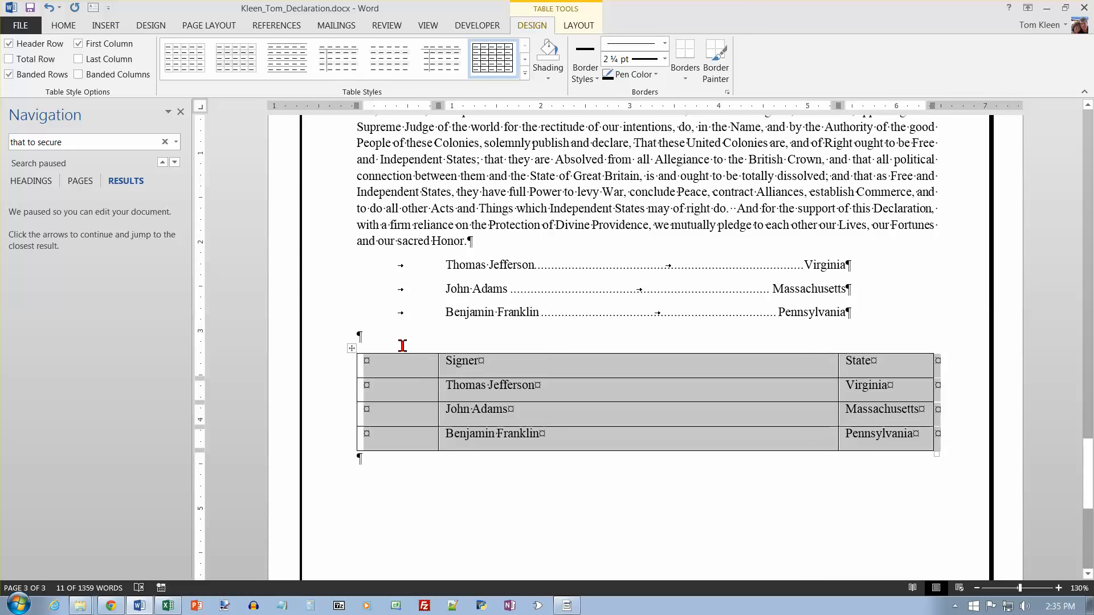
Step: Delete the empty first column of the signer table
{"action": "left_click", "coordinate": [402, 351]}
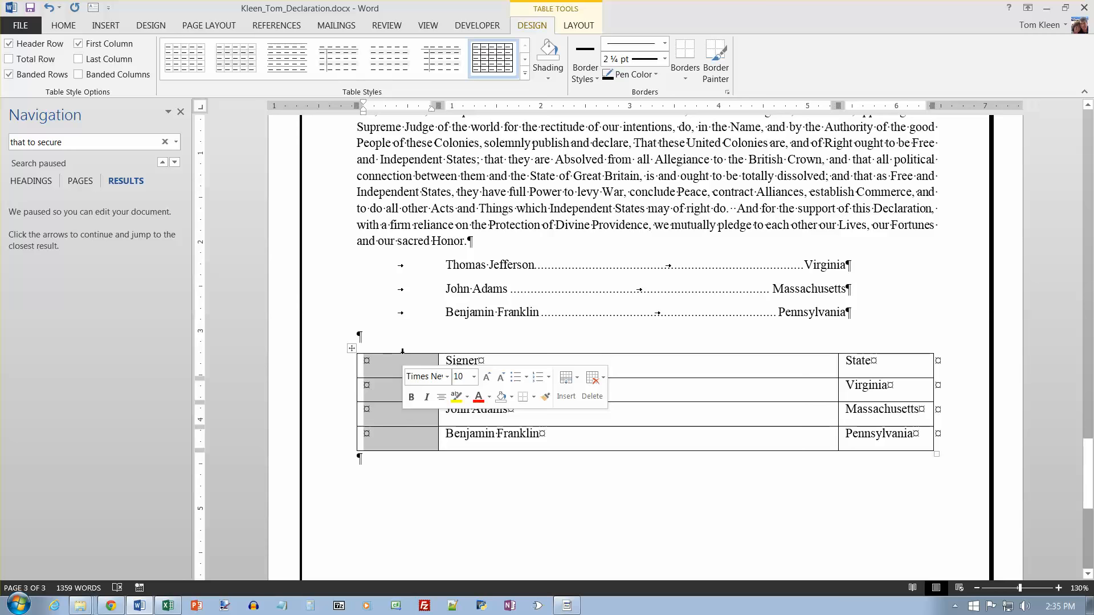
{"action": "right_click", "coordinate": [402, 354]}
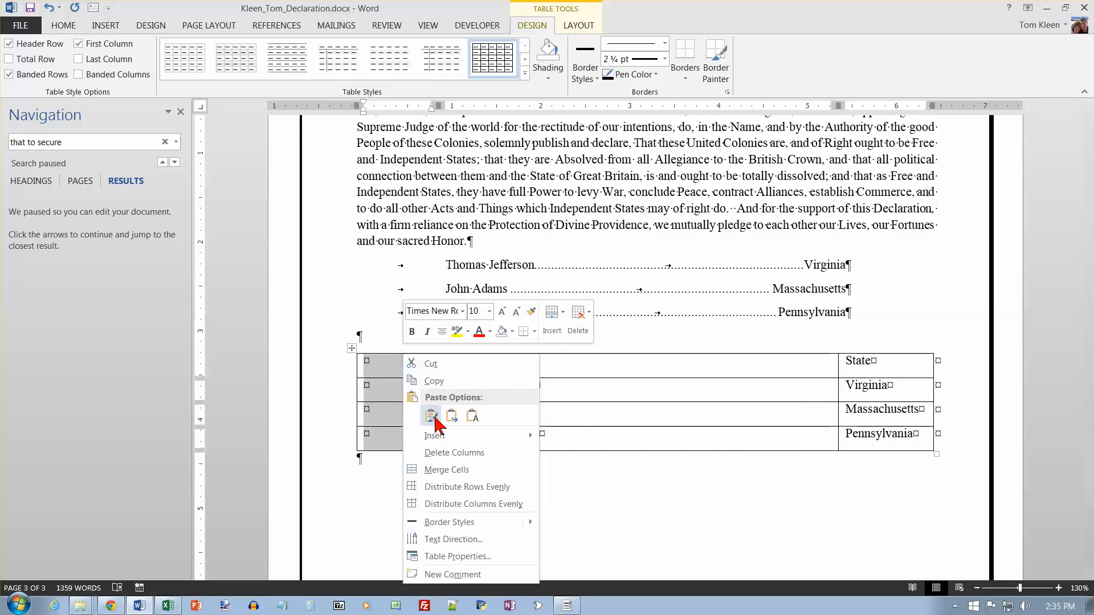
{"action": "left_click", "coordinate": [450, 453]}
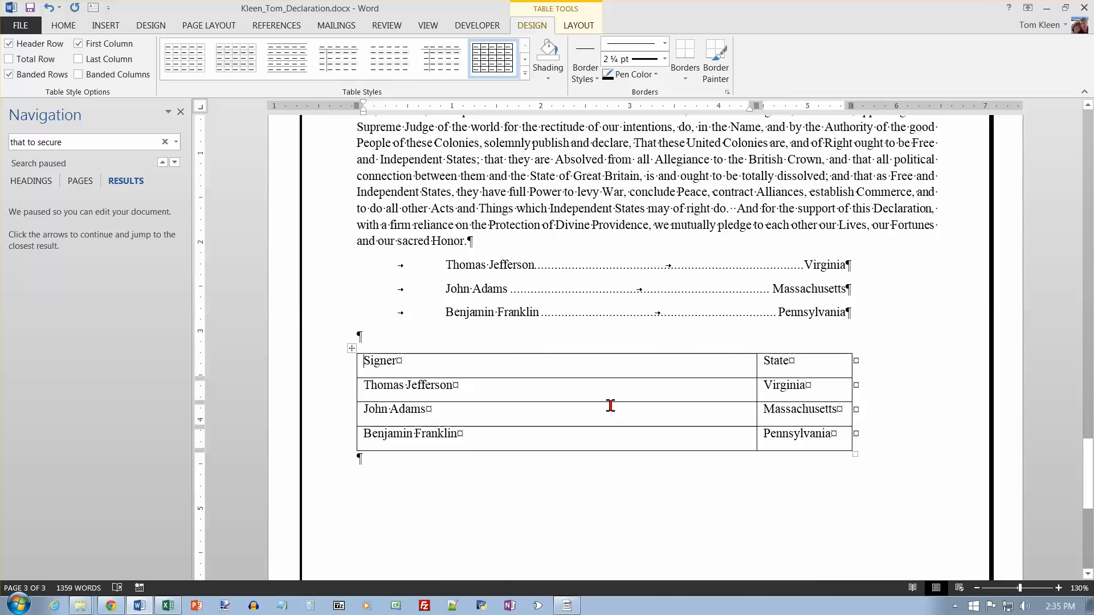
Step: Change the font color of all text in the signer table to red
{"action": "left_click", "coordinate": [350, 348]}
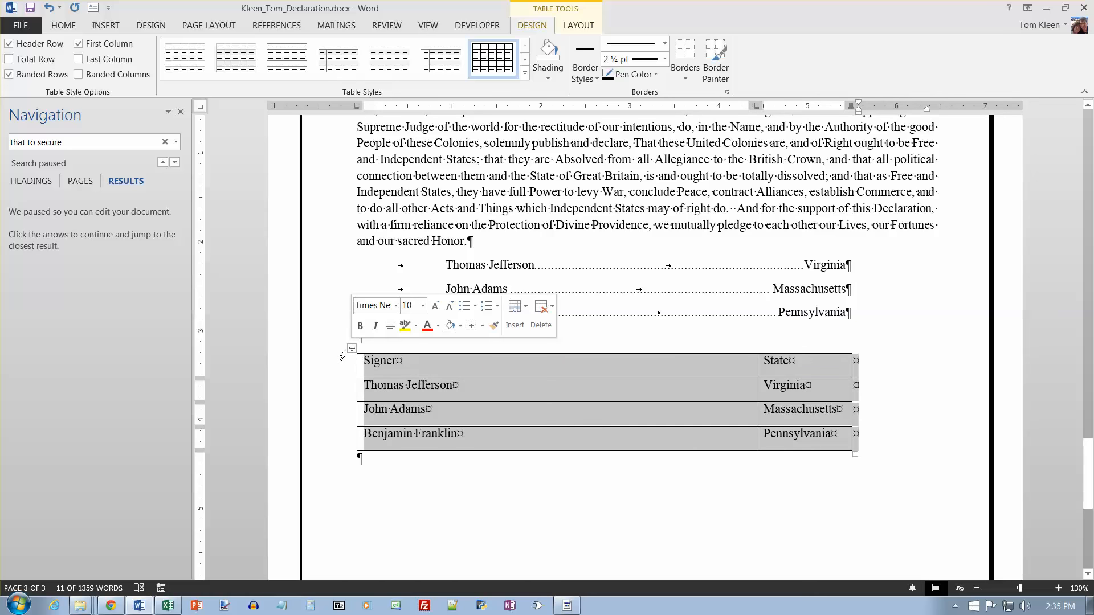
{"action": "left_click", "coordinate": [62, 25]}
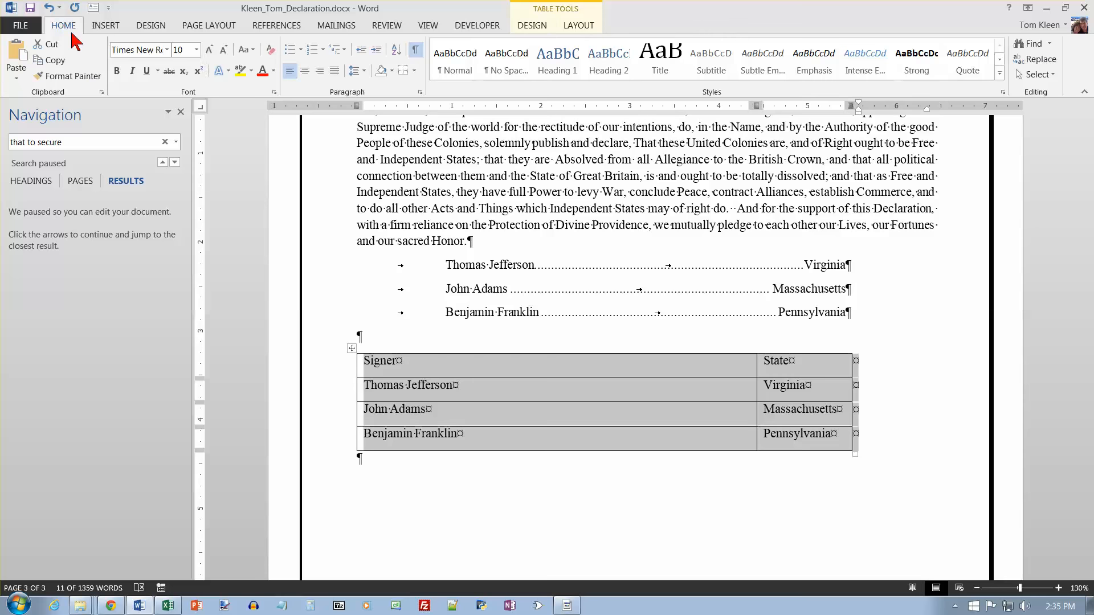
{"action": "left_click", "coordinate": [262, 71]}
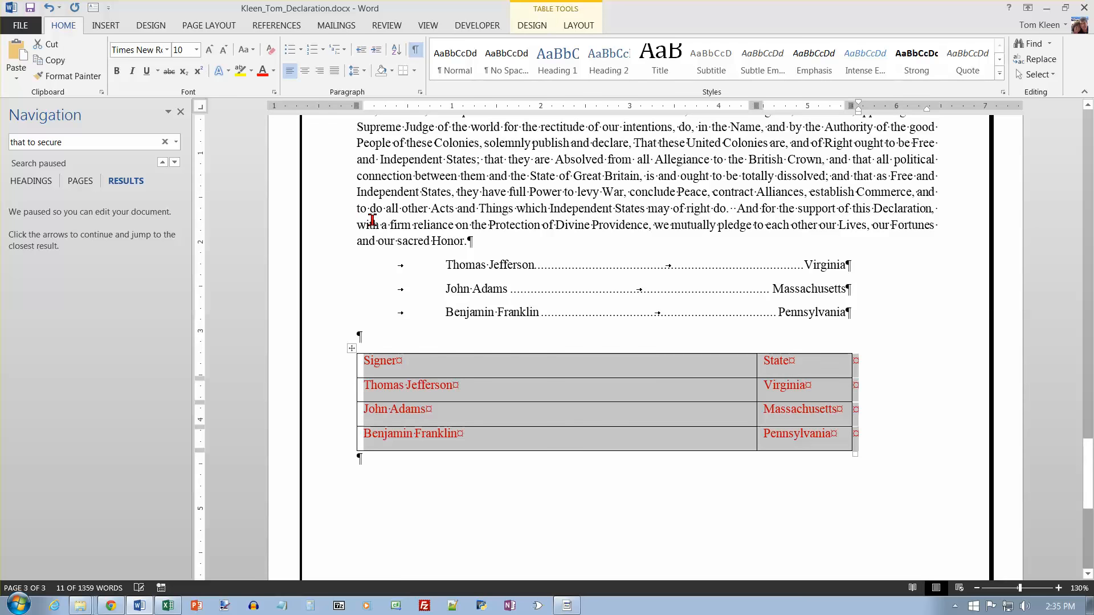
Step: Set the width of the signer table's first column to 2 inches
{"action": "left_click", "coordinate": [274, 70]}
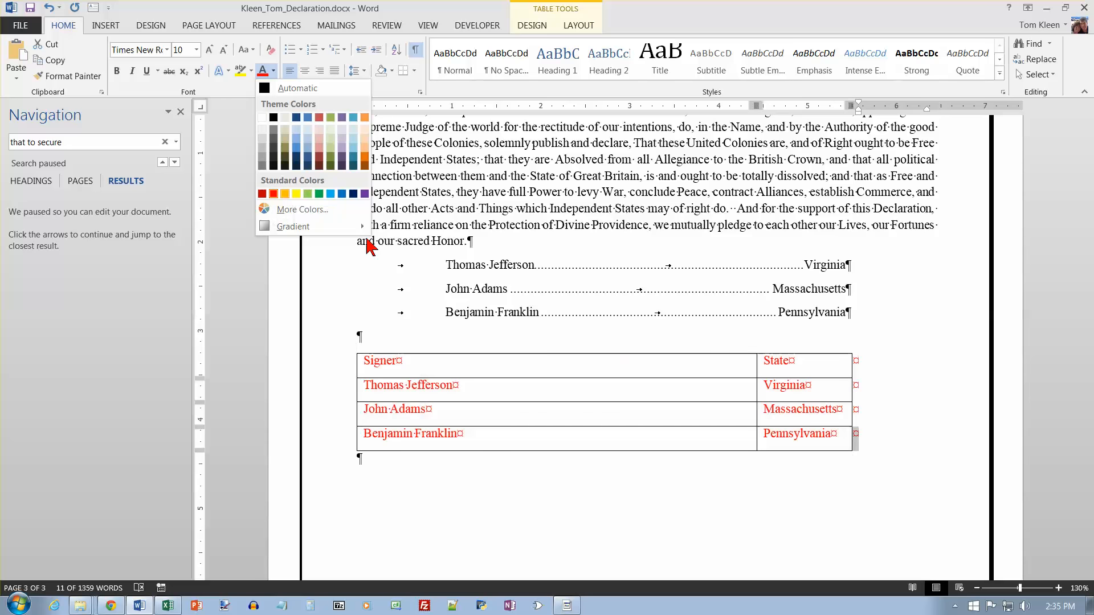
{"action": "left_click", "coordinate": [475, 351]}
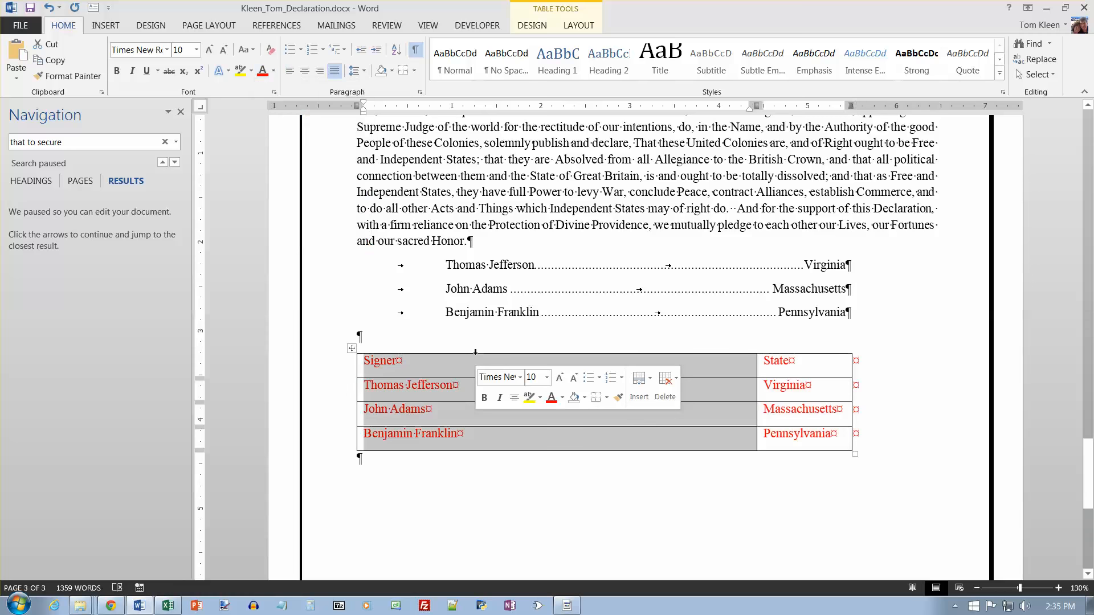
{"action": "left_click", "coordinate": [581, 26]}
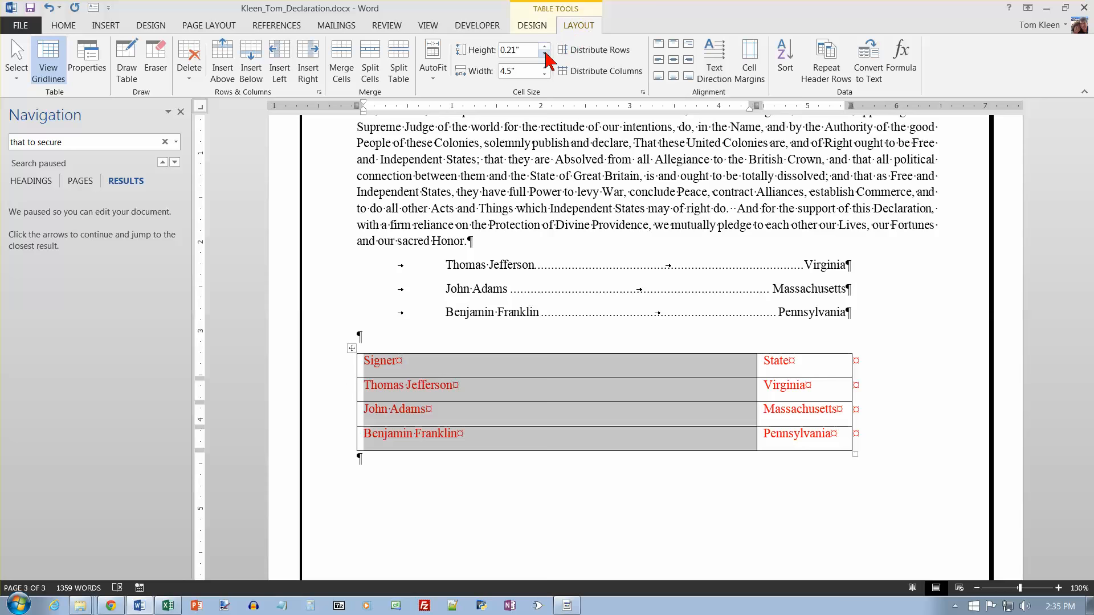
{"action": "left_click", "coordinate": [544, 74]}
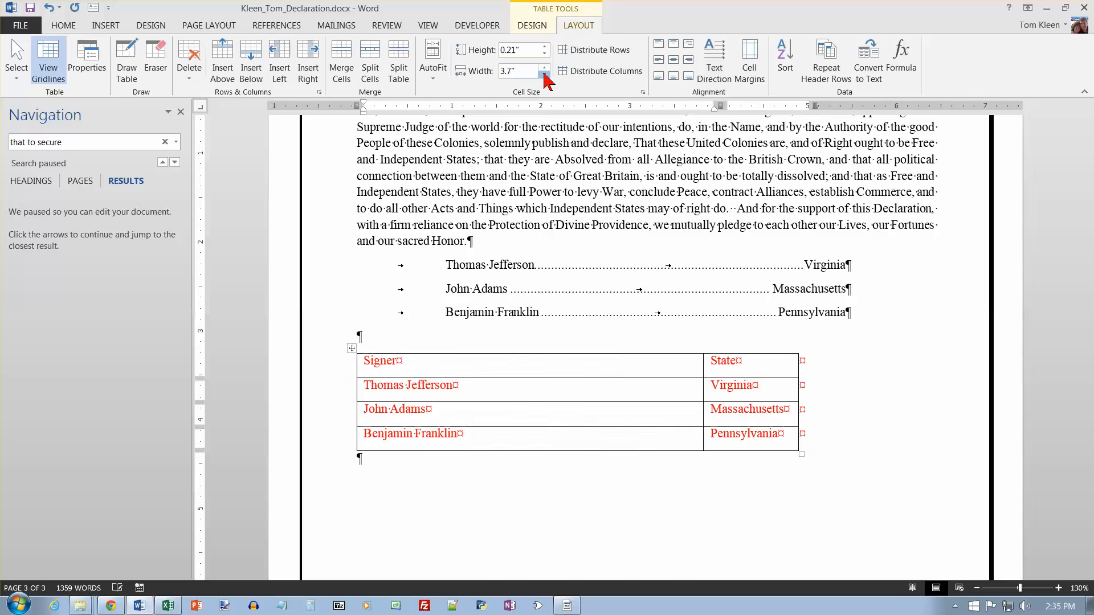
{"action": "left_click", "coordinate": [544, 74]}
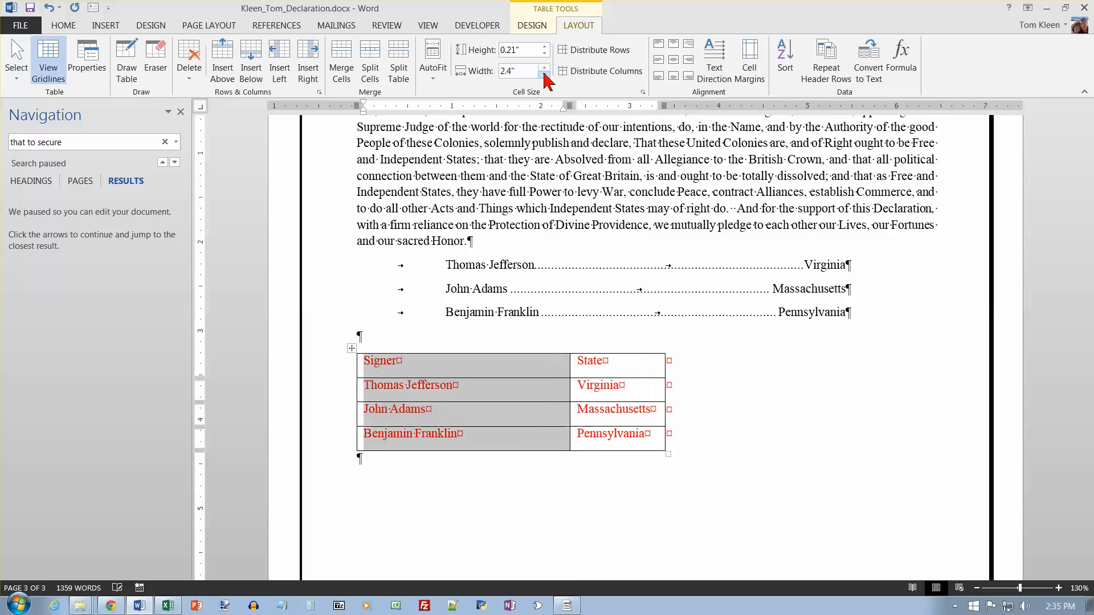
{"action": "left_click", "coordinate": [544, 74]}
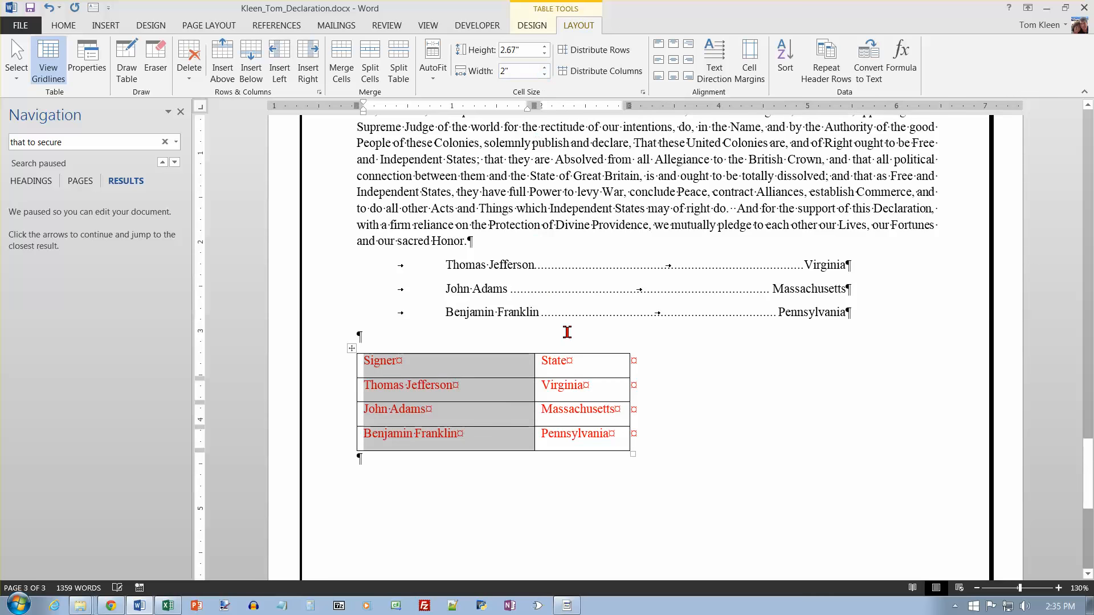
Step: Set the width of the signer table's State column to 1.5 inches
{"action": "left_click", "coordinate": [573, 351]}
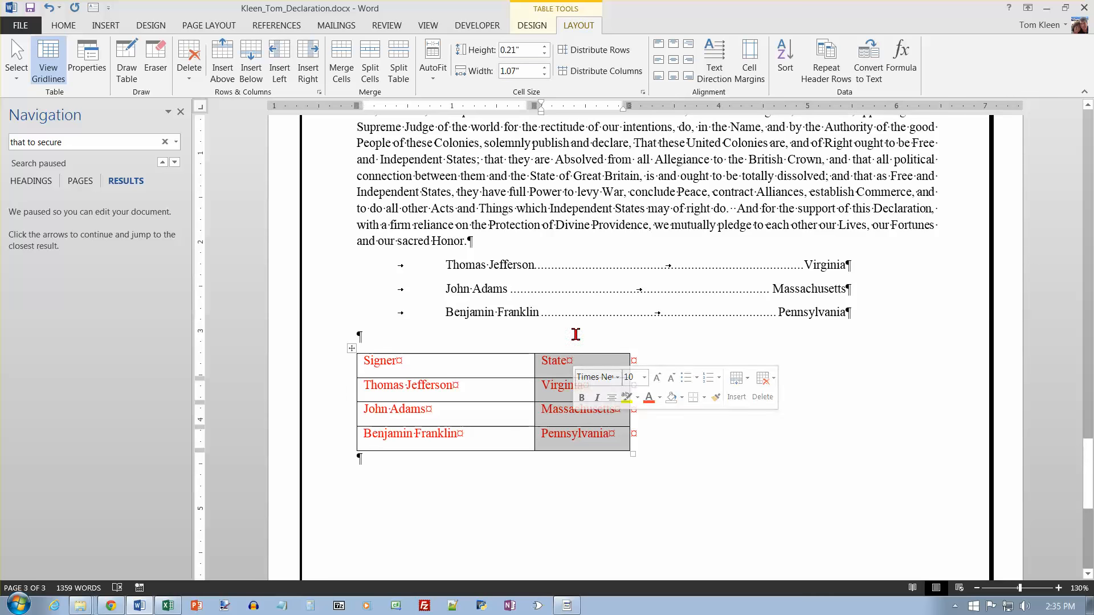
{"action": "left_click", "coordinate": [545, 67]}
{"action": "left_click", "coordinate": [545, 67]}
{"action": "left_click", "coordinate": [545, 68]}
{"action": "left_click", "coordinate": [546, 68]}
{"action": "left_click", "coordinate": [545, 68]}
{"action": "left_click", "coordinate": [545, 75]}
{"action": "left_click", "coordinate": [545, 76]}
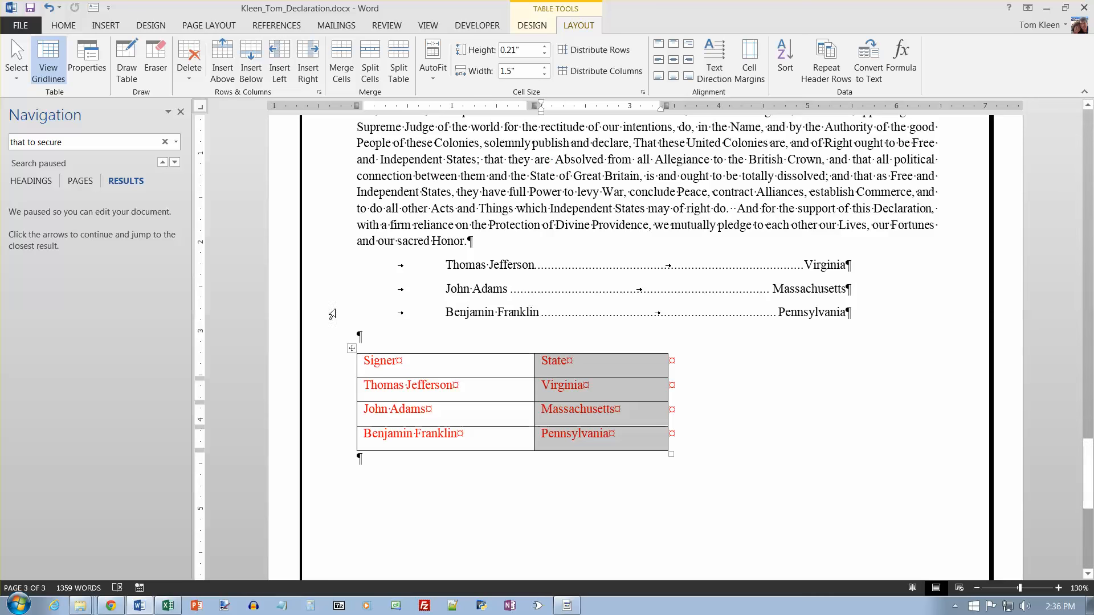
Step: Shade the signer table's heading row with a light aqua-blue theme color
{"action": "left_click", "coordinate": [334, 372]}
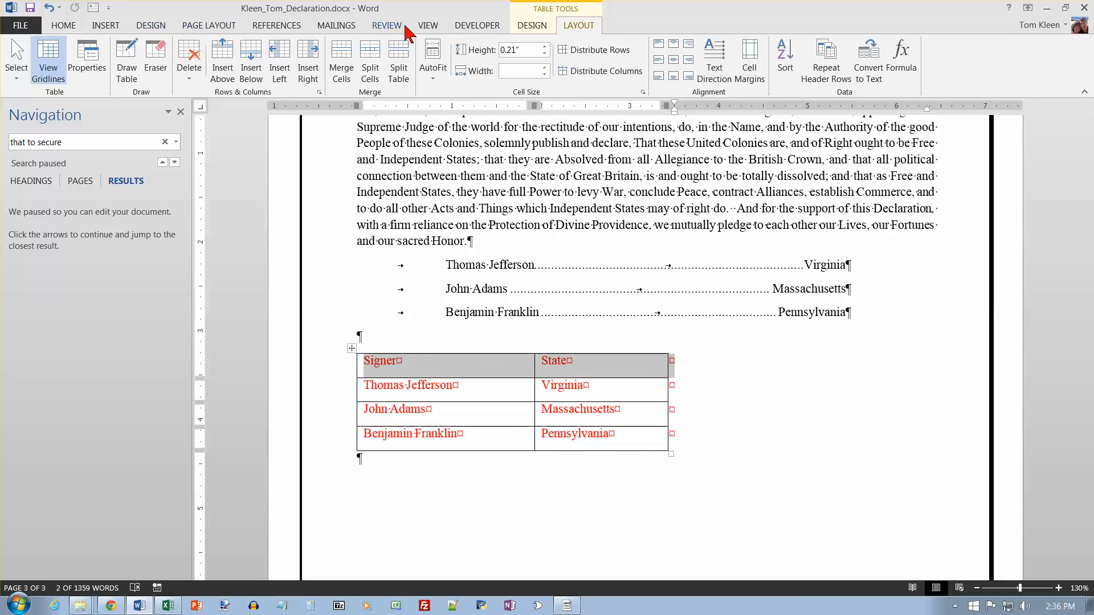
{"action": "left_click", "coordinate": [533, 27]}
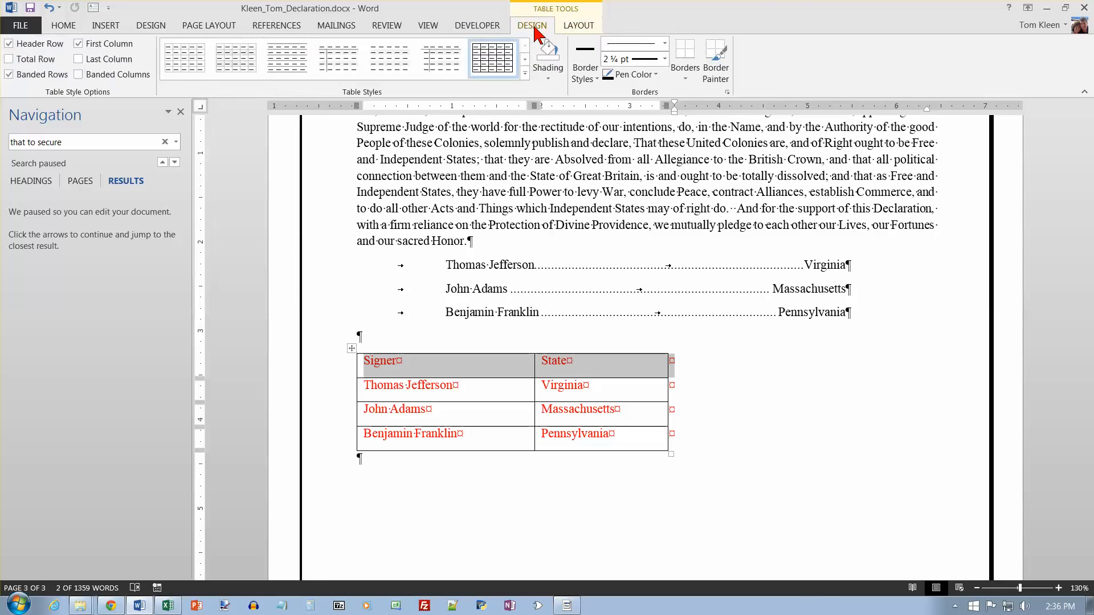
{"action": "left_click", "coordinate": [549, 79]}
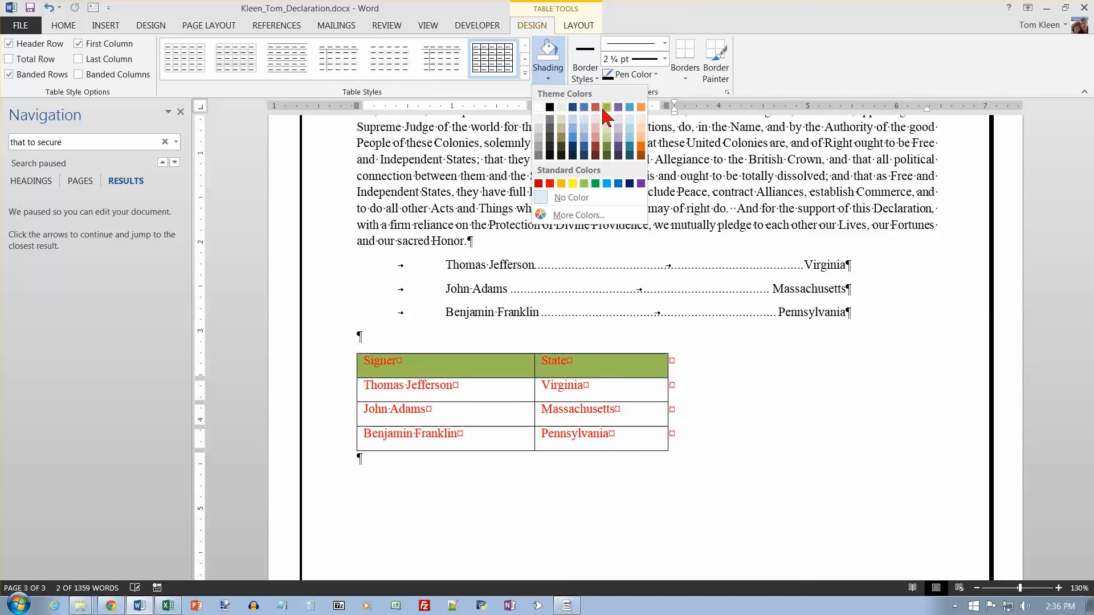
{"action": "left_click", "coordinate": [630, 129]}
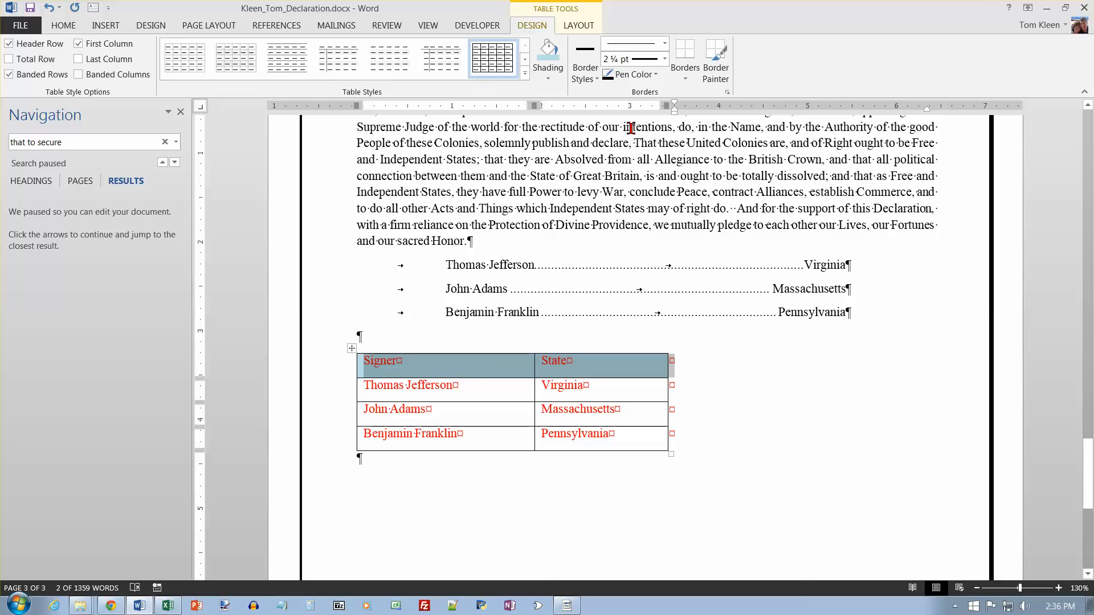
Step: Center the whole signer table horizontally between the page margins
{"action": "left_click", "coordinate": [351, 348]}
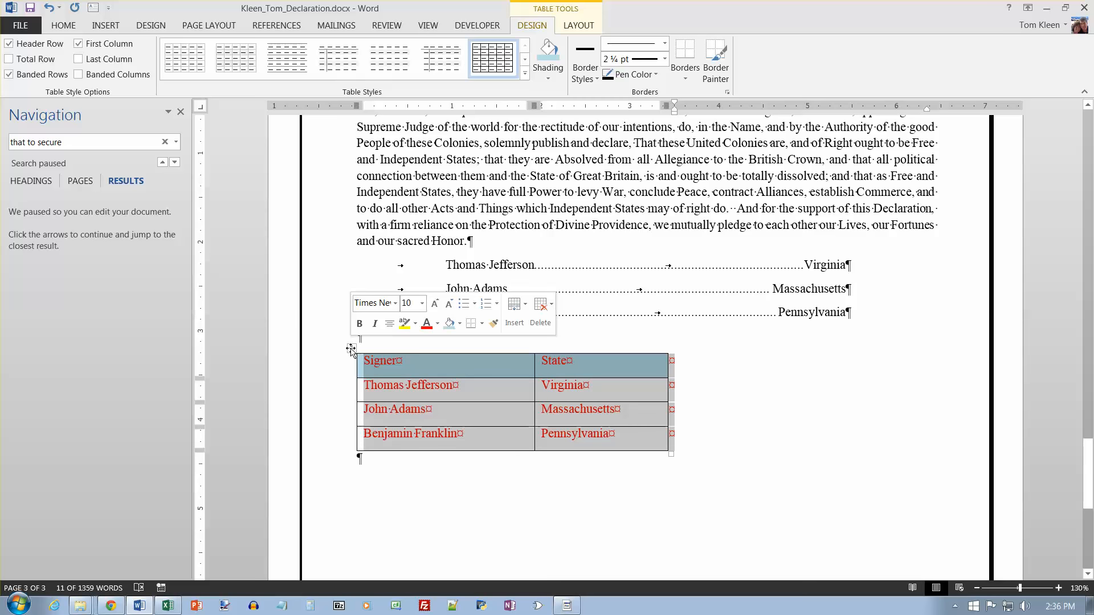
{"action": "left_click", "coordinate": [63, 25]}
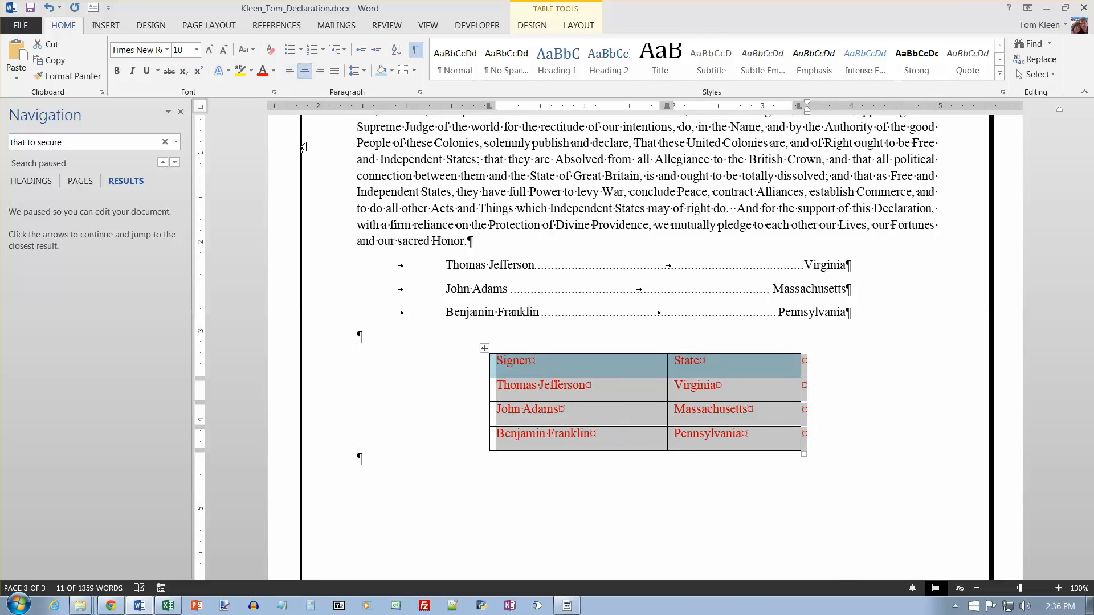
Step: Add an empty paragraph below the signer table and draw a Horizontal Scroll shape there, about 1.13 inches high and 1.25 inches wide
{"action": "left_click", "coordinate": [397, 457]}
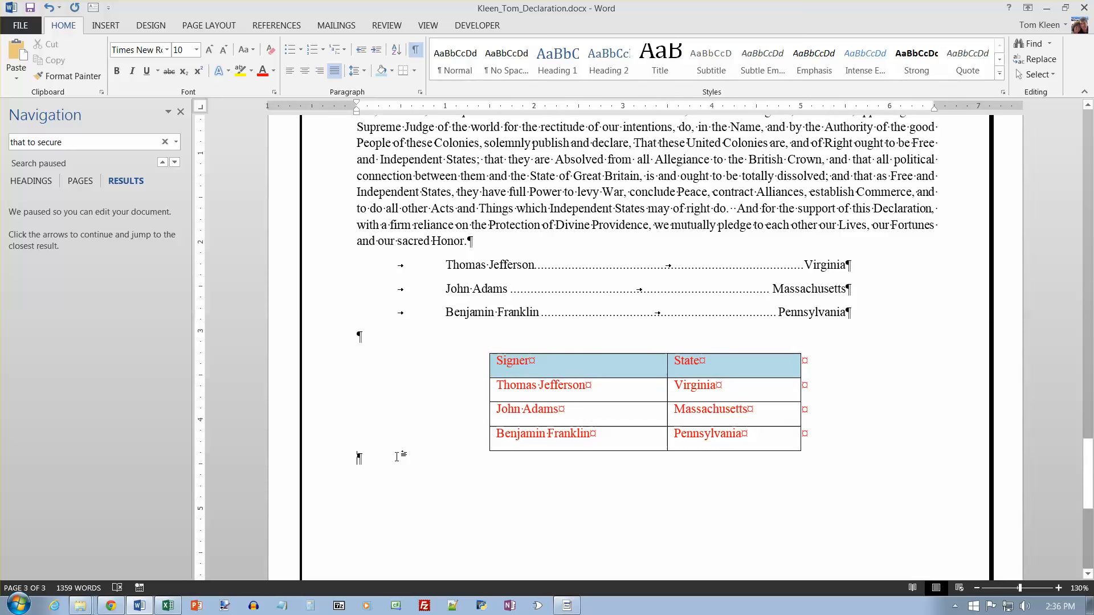
{"action": "key", "text": "Return"}
{"action": "left_click", "coordinate": [114, 27]}
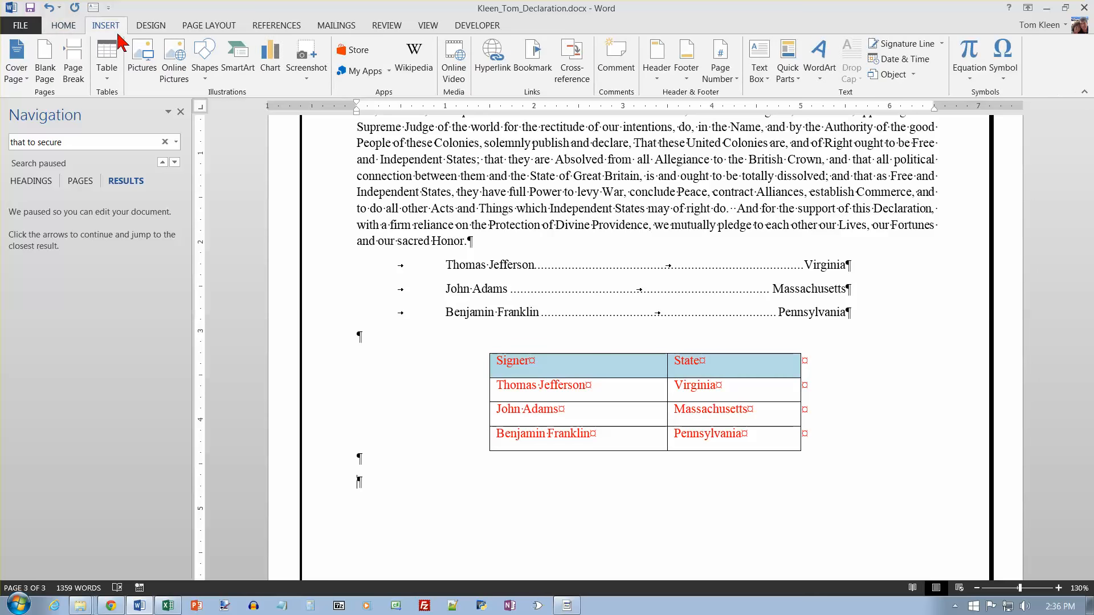
{"action": "left_click", "coordinate": [206, 80]}
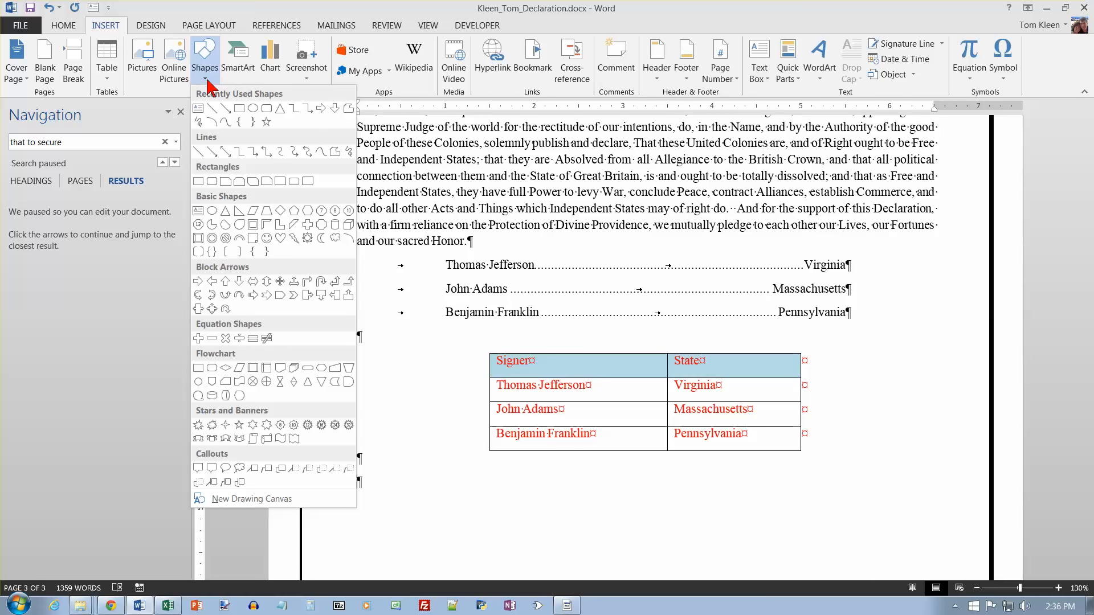
{"action": "left_click", "coordinate": [267, 439]}
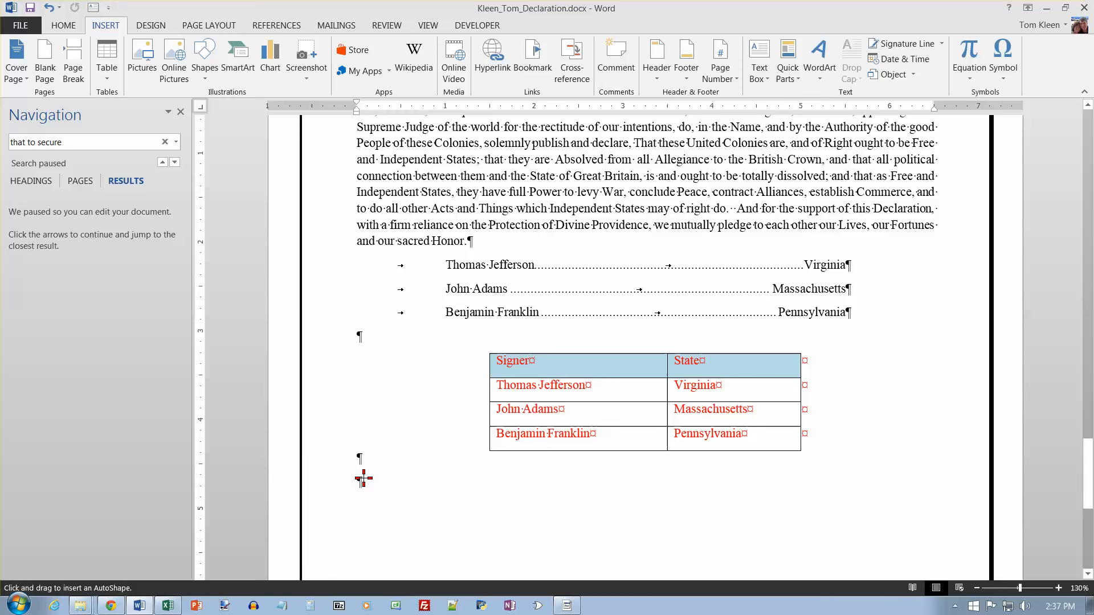
{"action": "left_click_drag", "start_coordinate": [364, 479], "coordinate": [474, 578]}
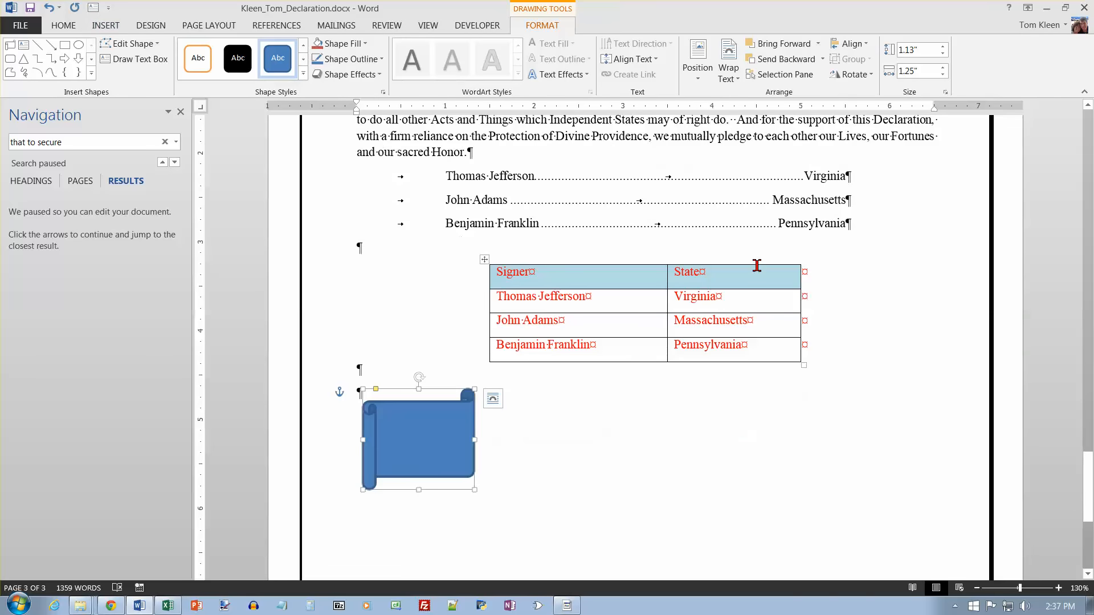
Step: Resize the scroll shape to 1.2 inches high and 4.7 inches wide
{"action": "left_click", "coordinate": [942, 47]}
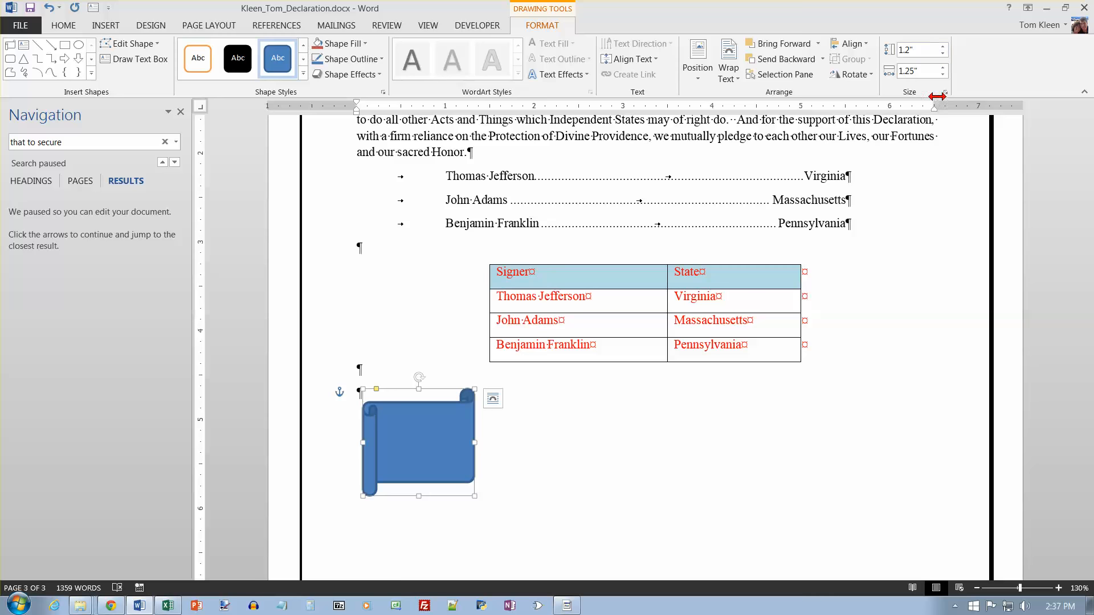
{"action": "left_click_drag", "start_coordinate": [943, 68], "coordinate": [942, 68]}
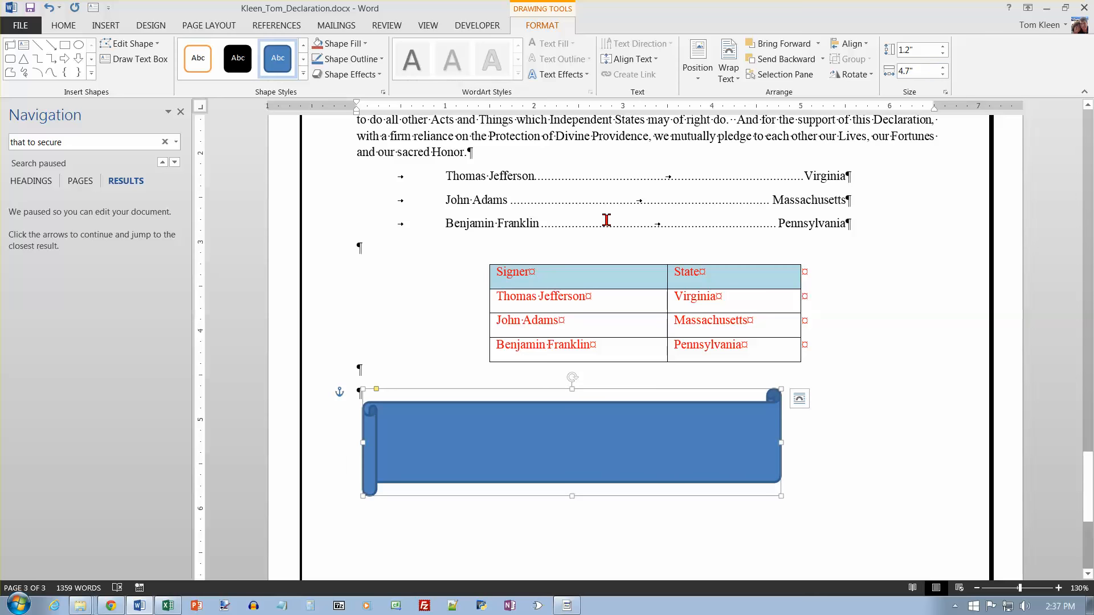